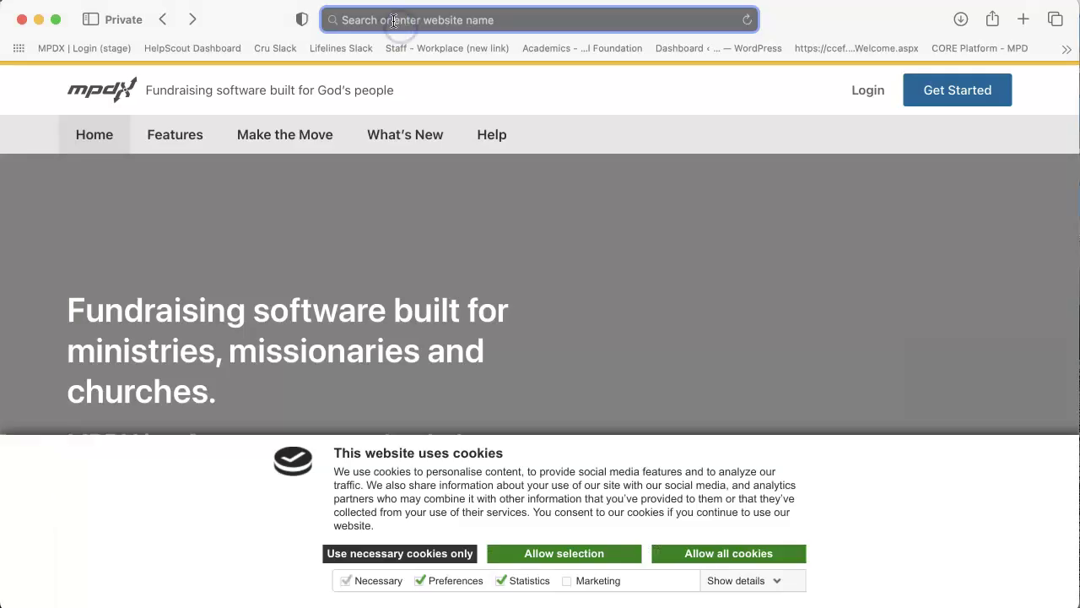
# Switch to the MPDX marketing site in the browser, ready to enter a new address
pyautogui.click(392, 20)
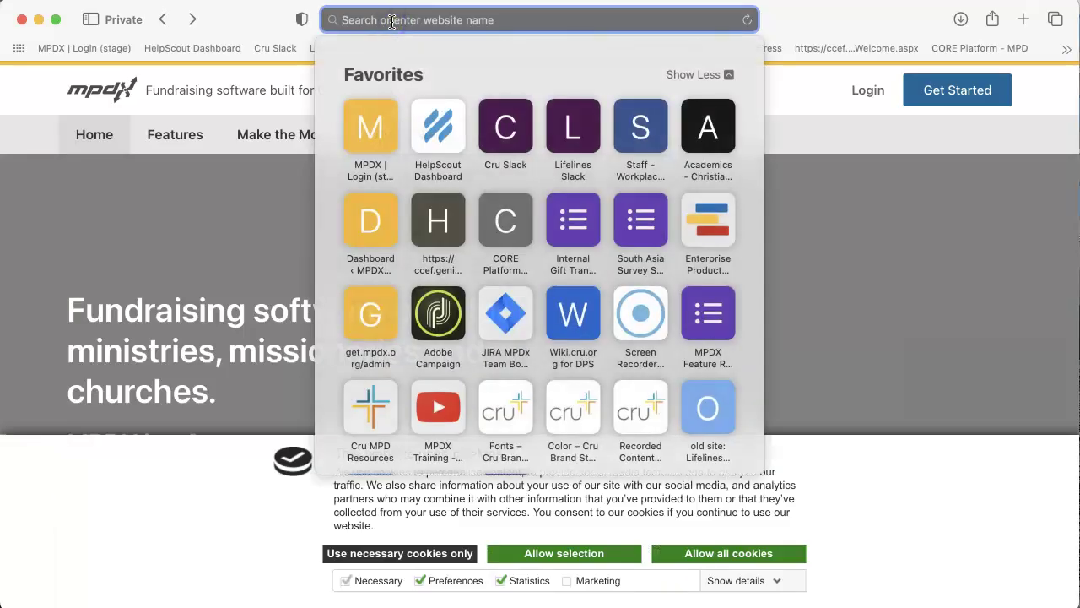
# Go to mpdx.org and choose Get Started to reach sign-in
pyautogui.write('mpdx.org')
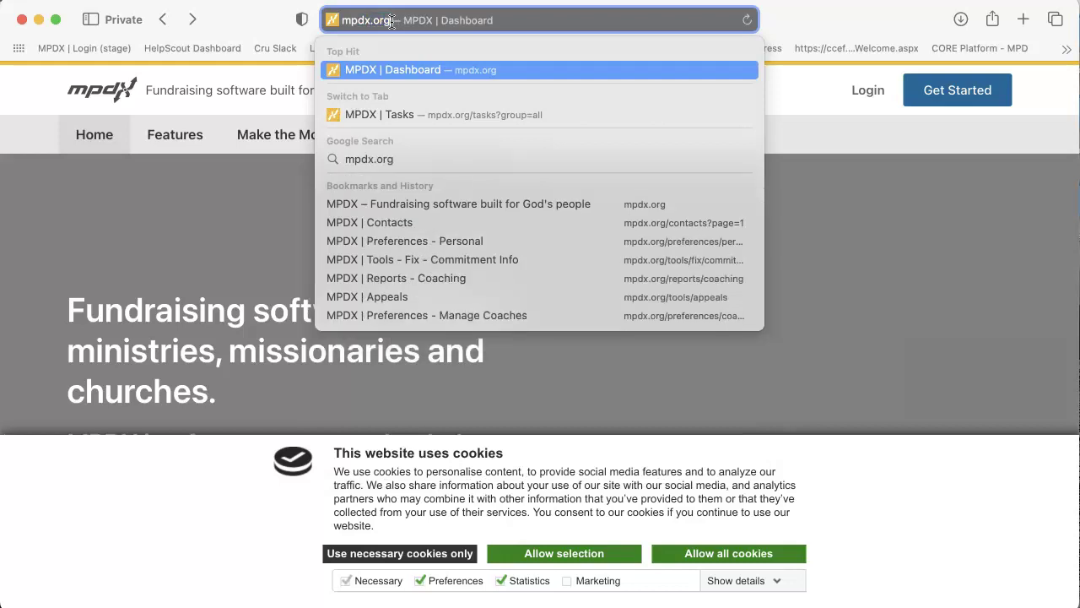
pyautogui.press('Return')
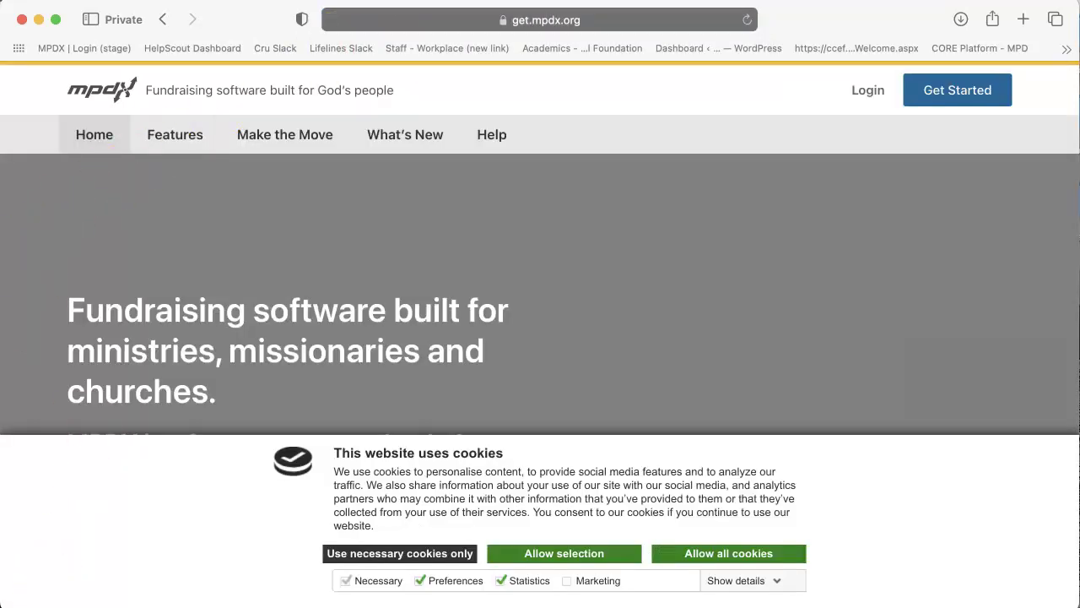
pyautogui.click(951, 90)
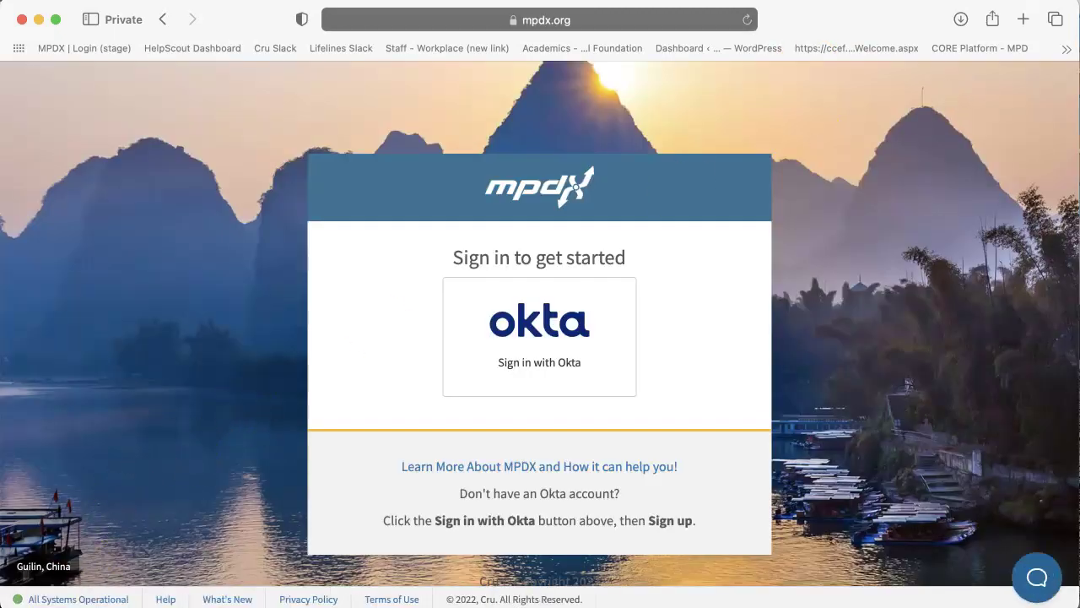
# Sign in with the Okta account using the saved login credentials
pyautogui.click(413, 492)
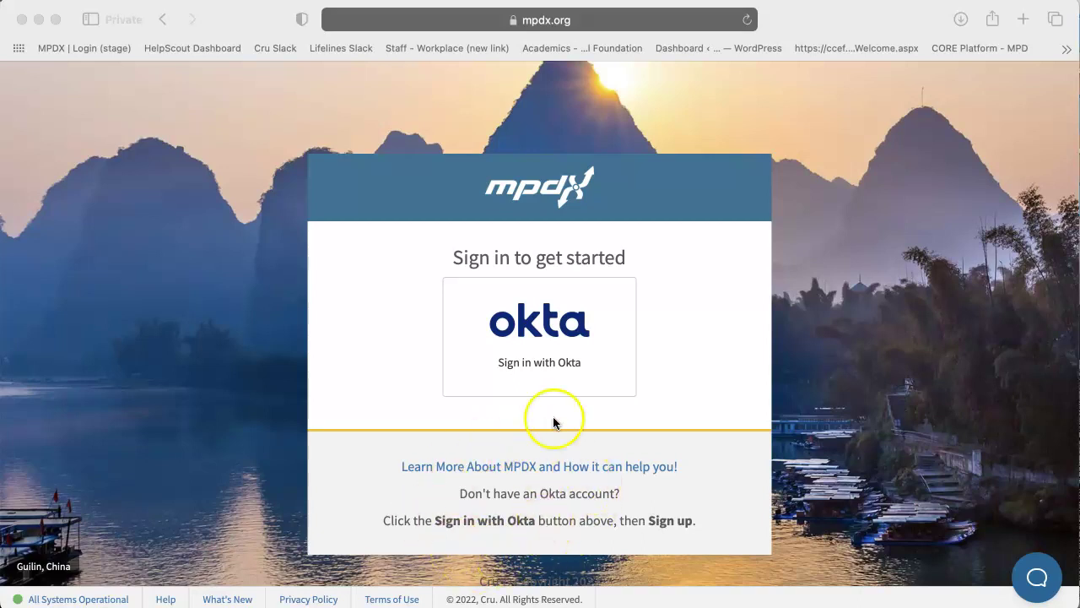
pyautogui.click(557, 360)
pyautogui.press('Return')
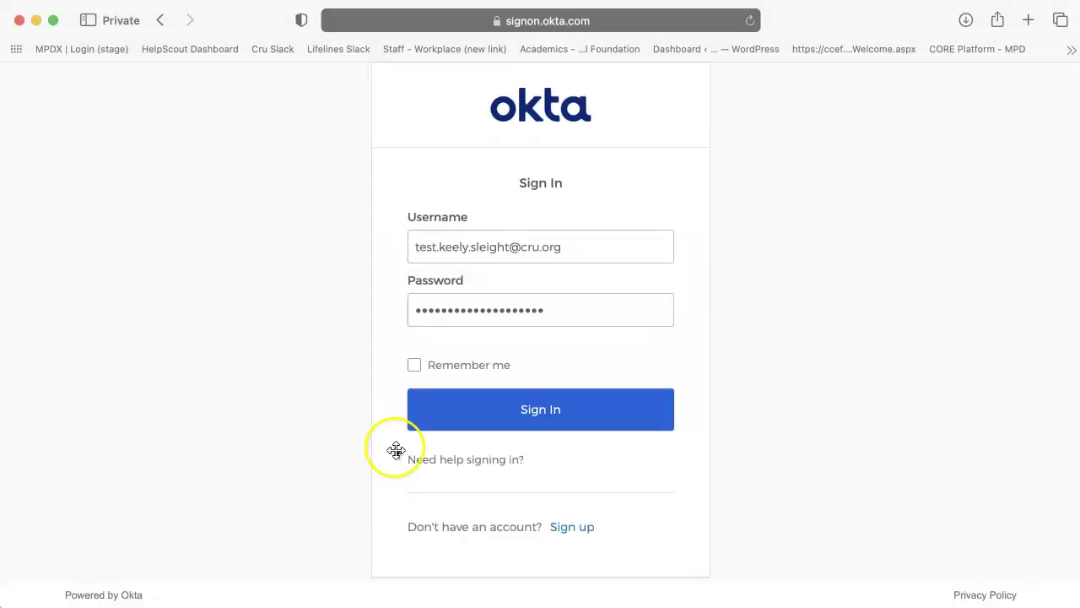
pyautogui.click(594, 457)
pyautogui.click(572, 417)
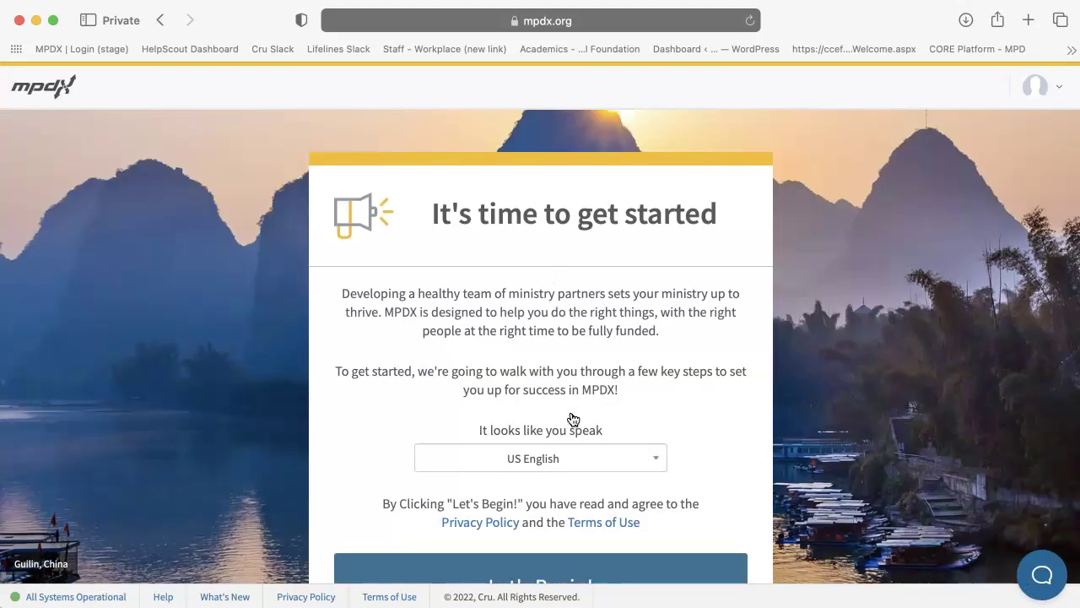
# Keep US English in the language list, then accept the terms with Let's Begin!
pyautogui.scroll(-2, 571, 395)
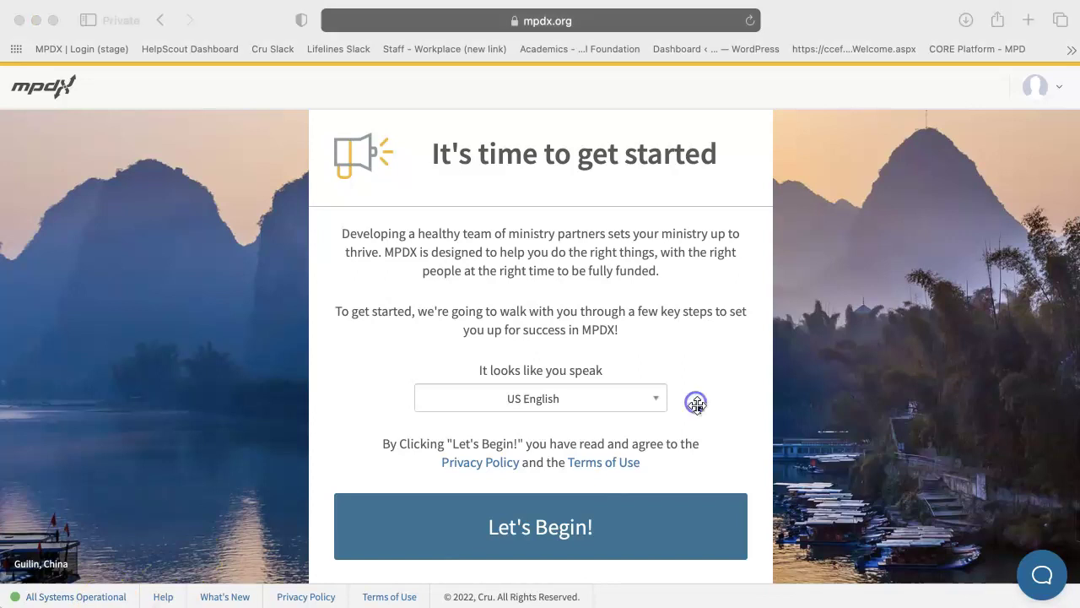
pyautogui.click(598, 395)
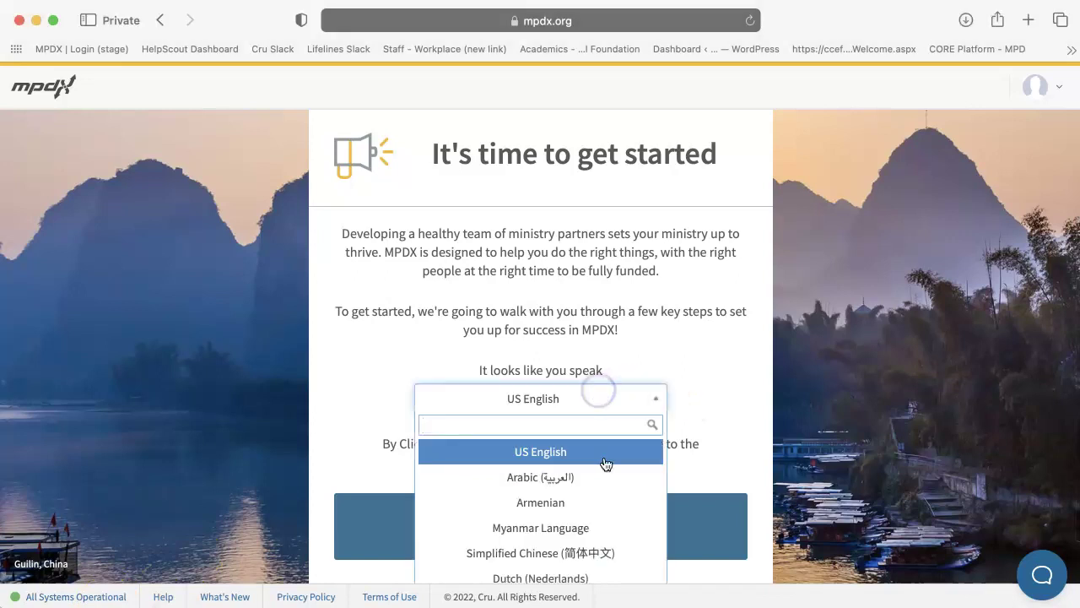
pyautogui.scroll(-4, 610, 523)
pyautogui.scroll(-2, 612, 523)
pyautogui.scroll(5, 612, 521)
pyautogui.click(700, 381)
pyautogui.click(637, 531)
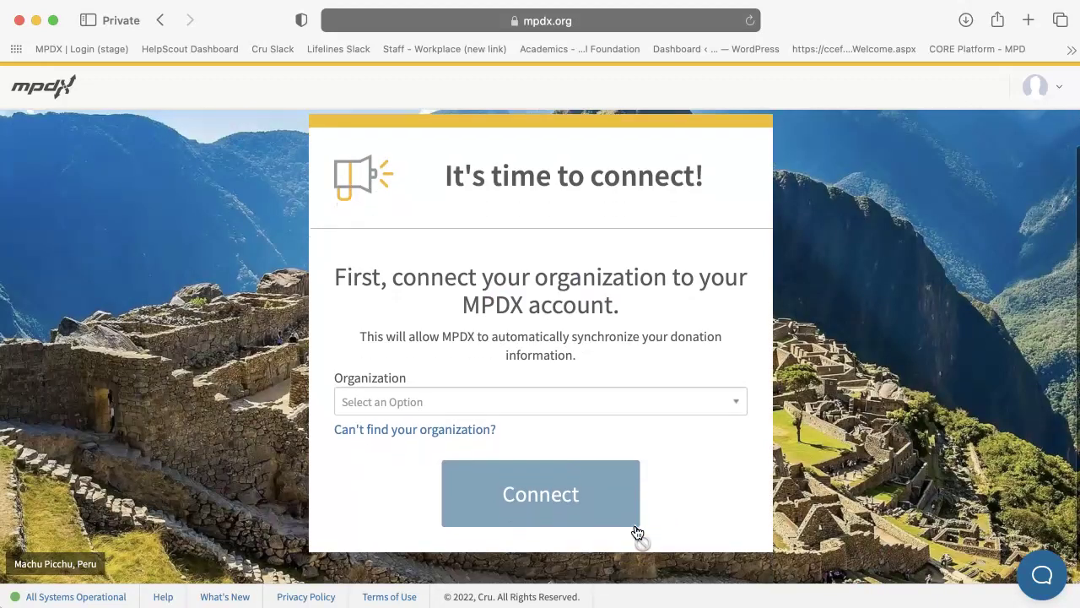
# Search 'Cru -' and connect the Cru - New Staff organization
pyautogui.click(656, 398)
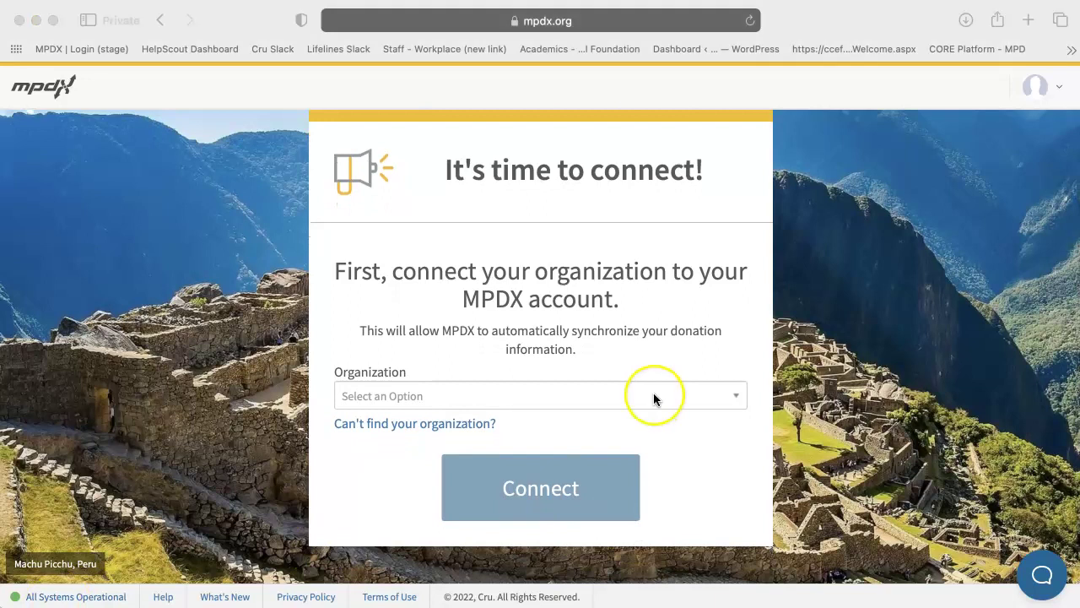
pyautogui.click(640, 397)
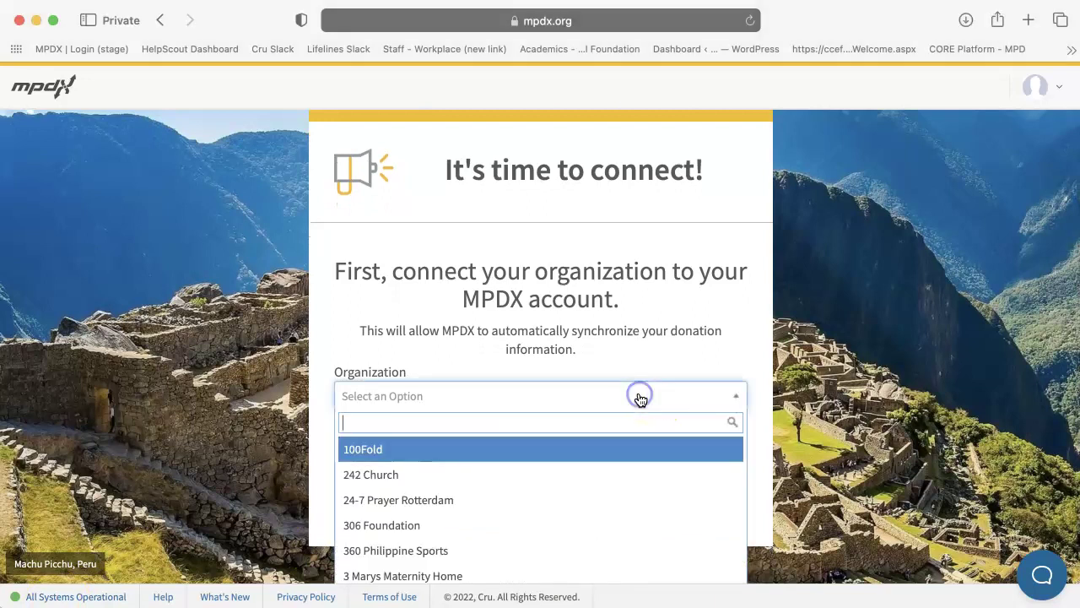
pyautogui.write('Cru -')
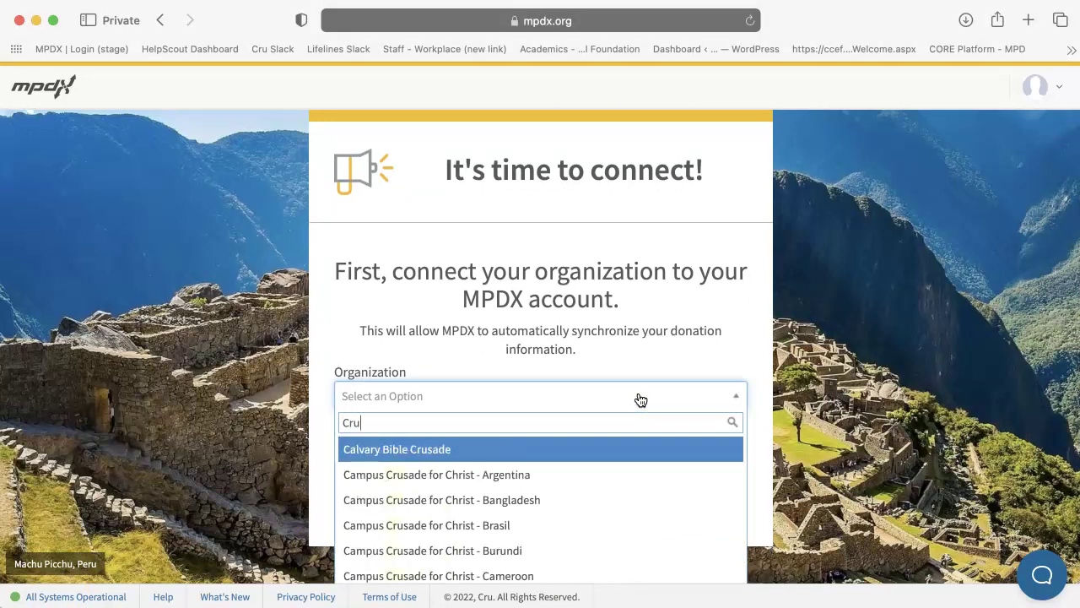
pyautogui.click(590, 472)
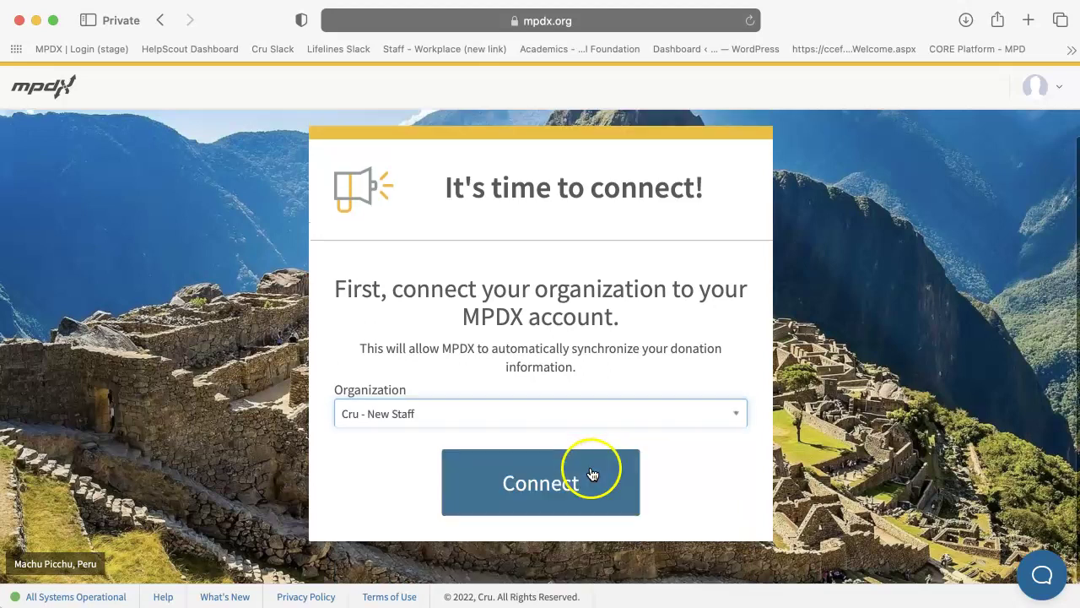
pyautogui.click(589, 482)
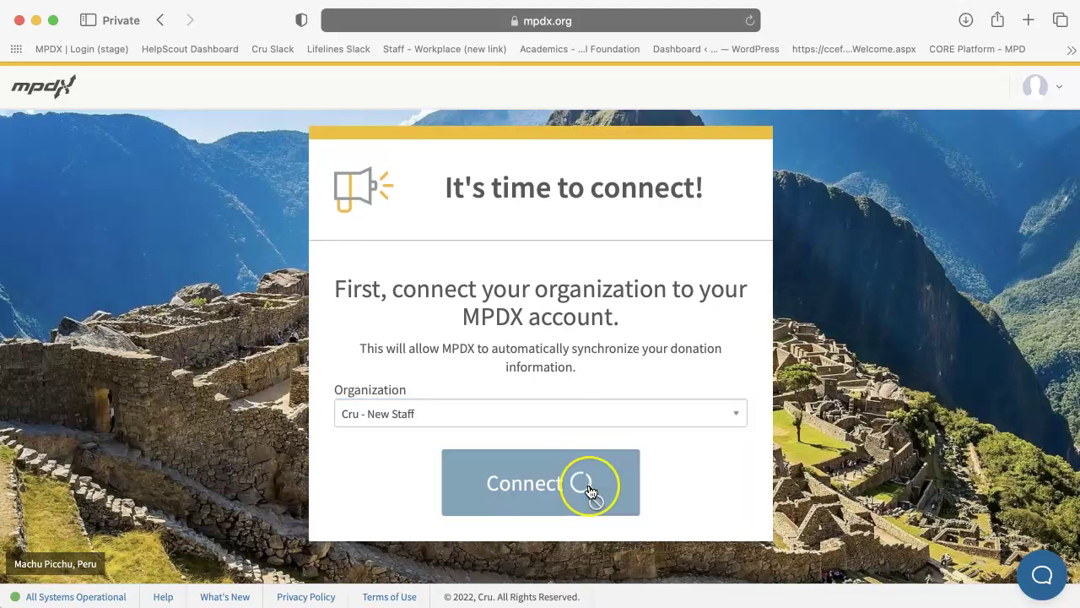
pyautogui.click(441, 517)
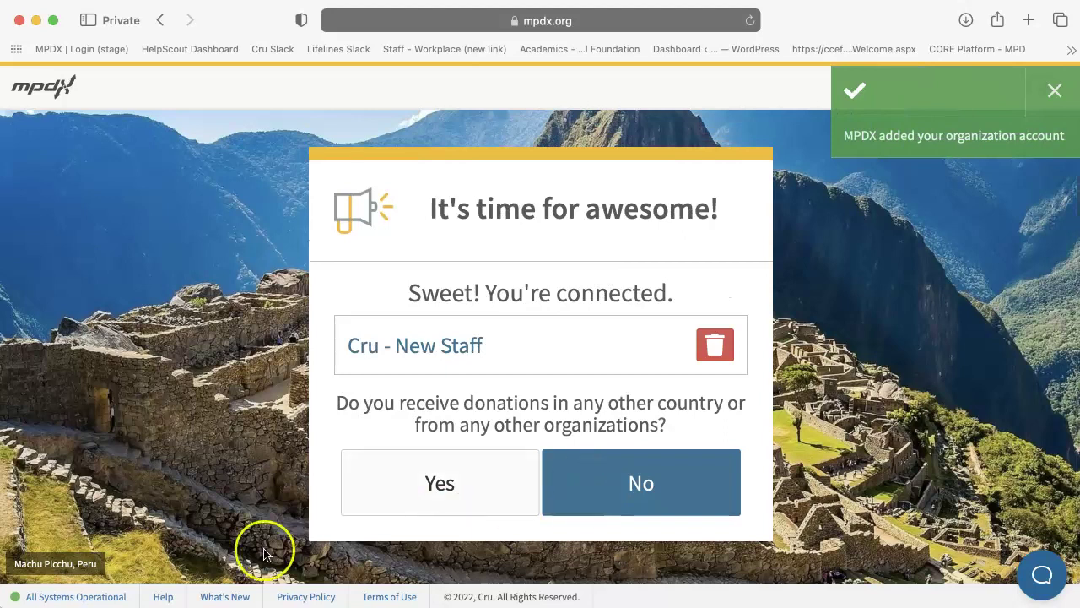
pyautogui.click(327, 428)
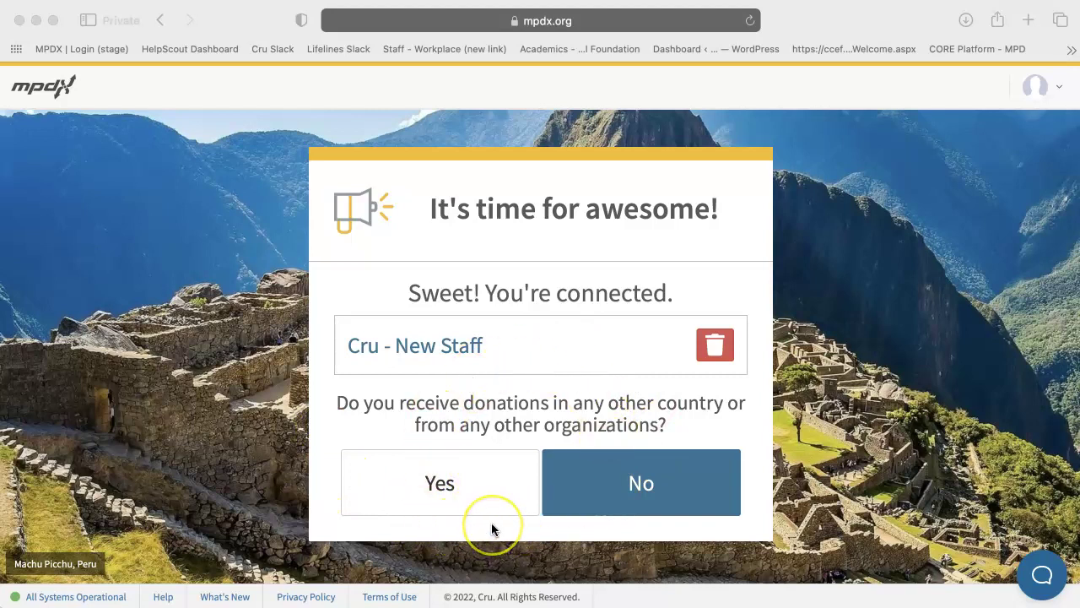
# Start adding Campus Crusade for Christ - Argentina, cancel, and answer No to other organizations
pyautogui.click(473, 484)
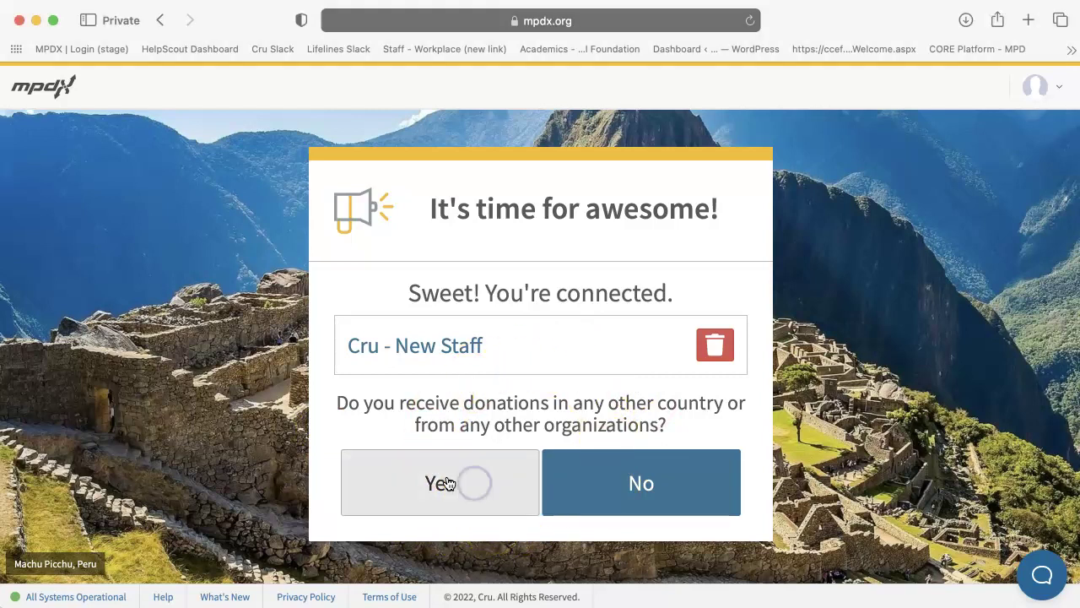
pyautogui.click(466, 319)
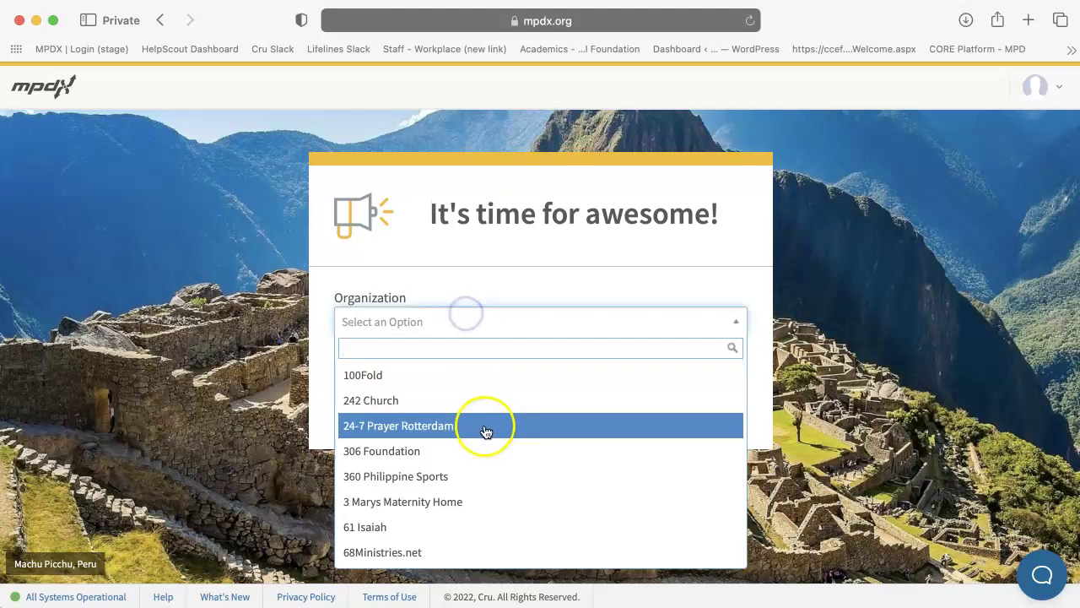
pyautogui.write('Cru')
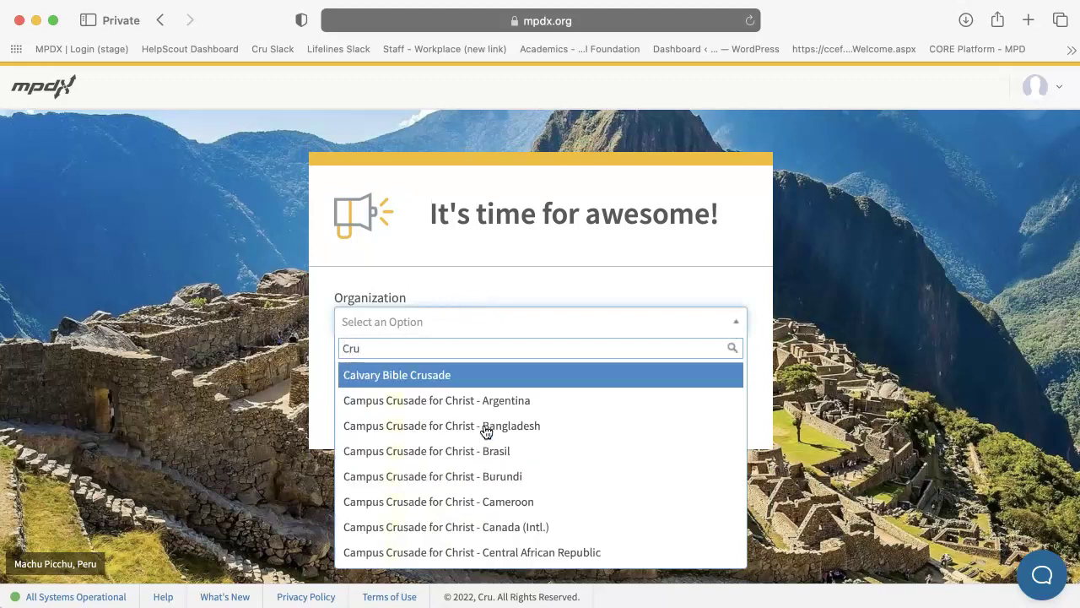
pyautogui.click(531, 400)
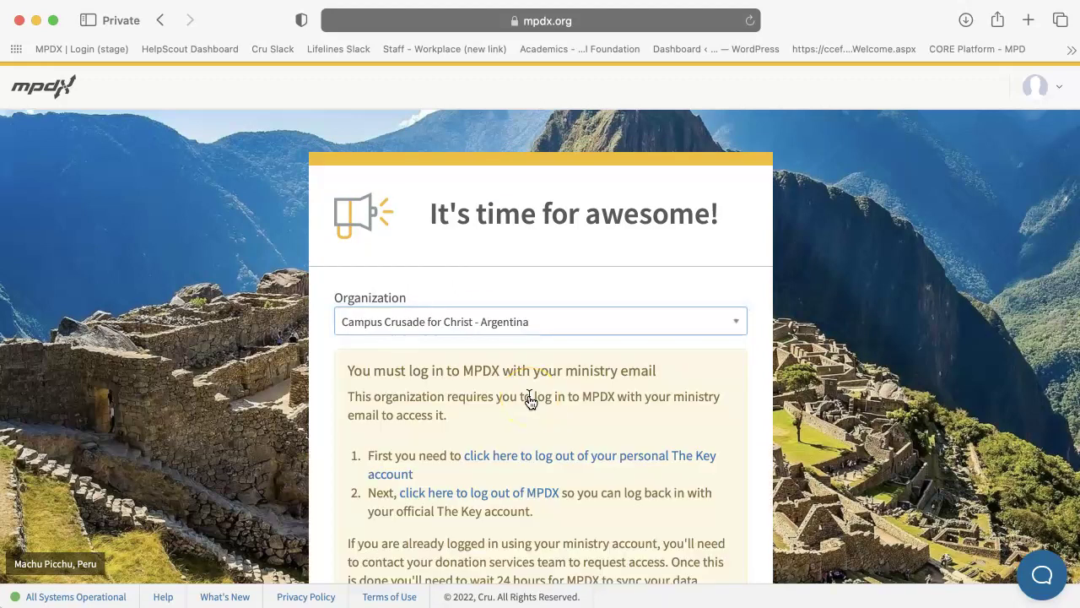
pyautogui.scroll(-3, 529, 398)
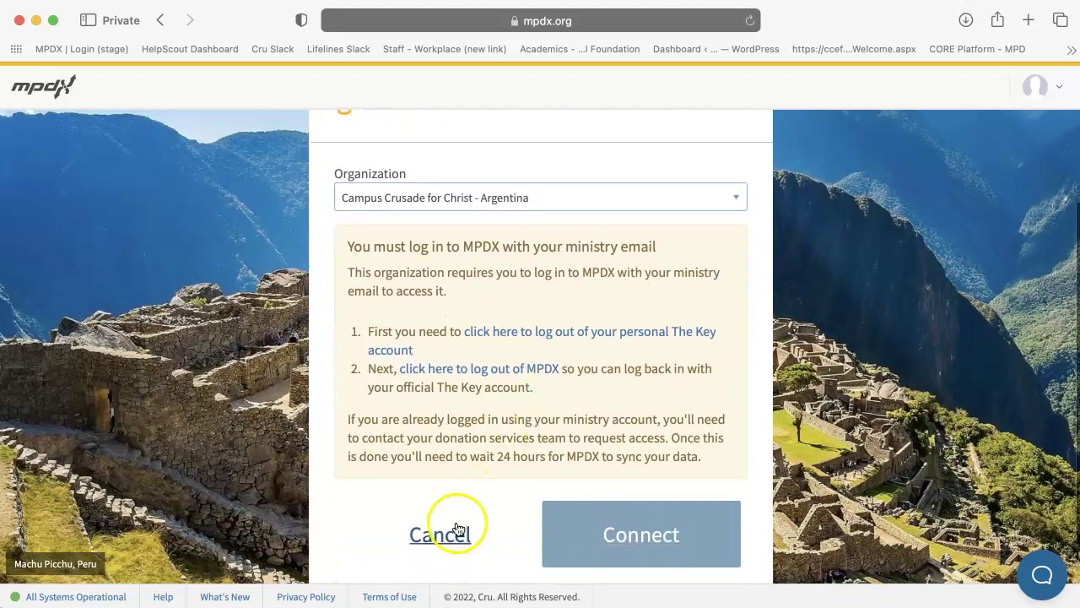
pyautogui.click(456, 529)
pyautogui.click(591, 478)
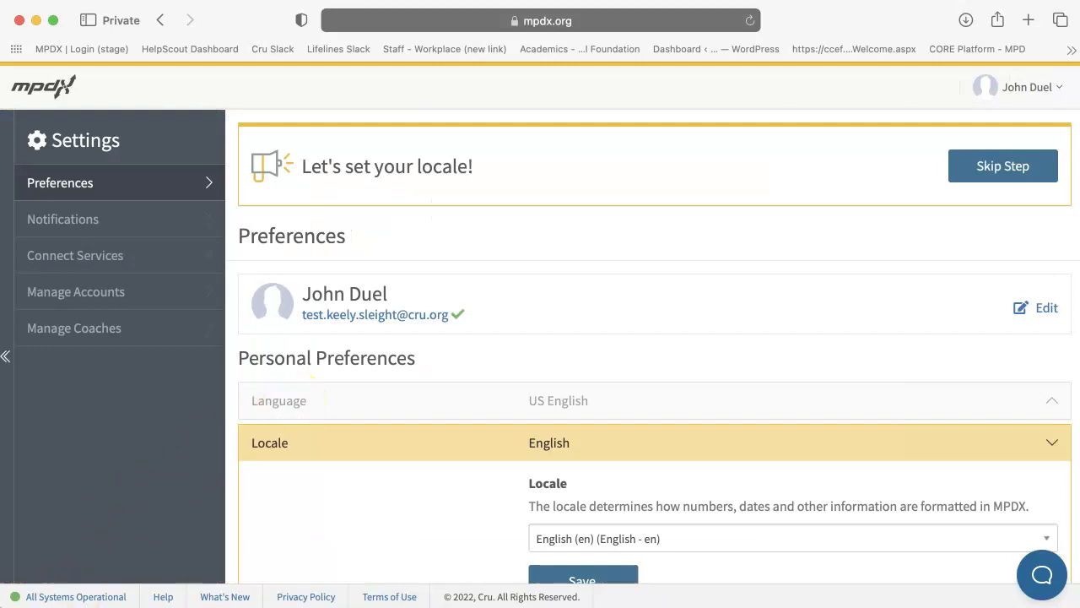
# Leave the locale as English (en) and save the preference
pyautogui.scroll(-4, 444, 467)
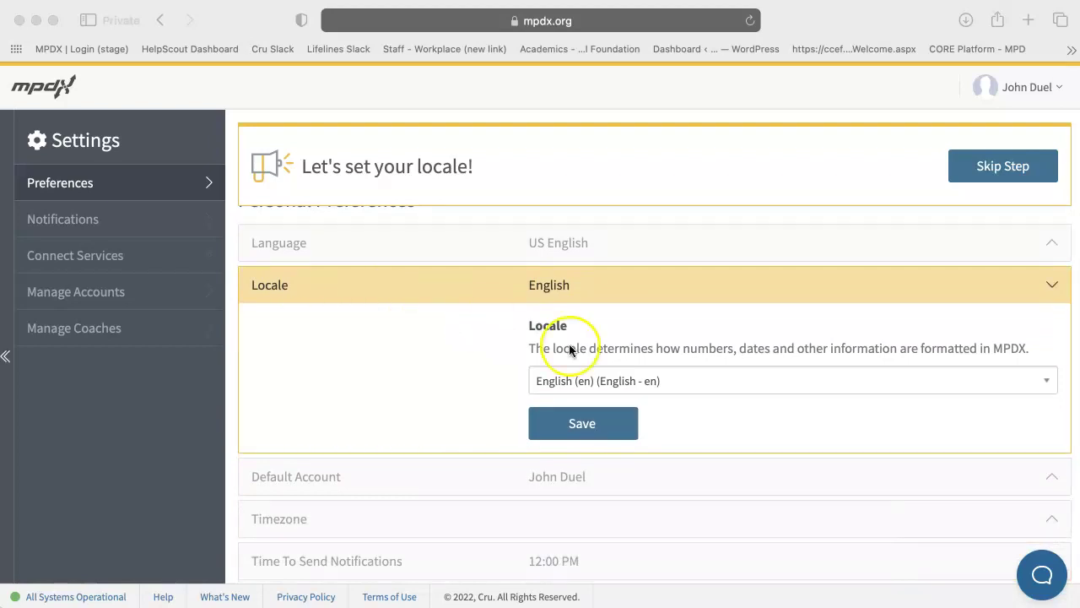
pyautogui.click(687, 384)
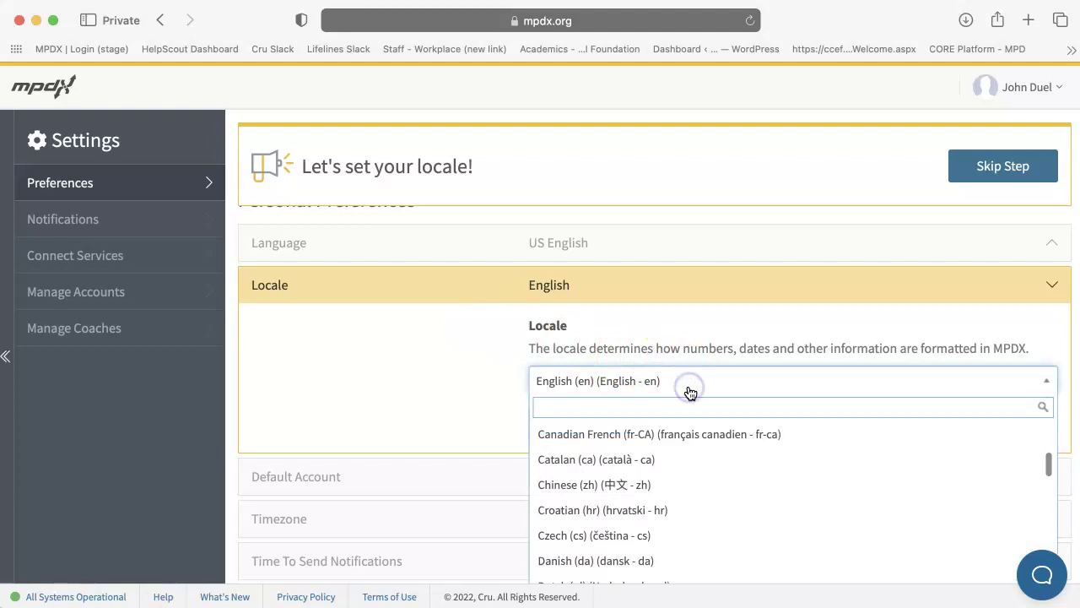
pyautogui.scroll(-4, 706, 490)
pyautogui.scroll(-8, 708, 491)
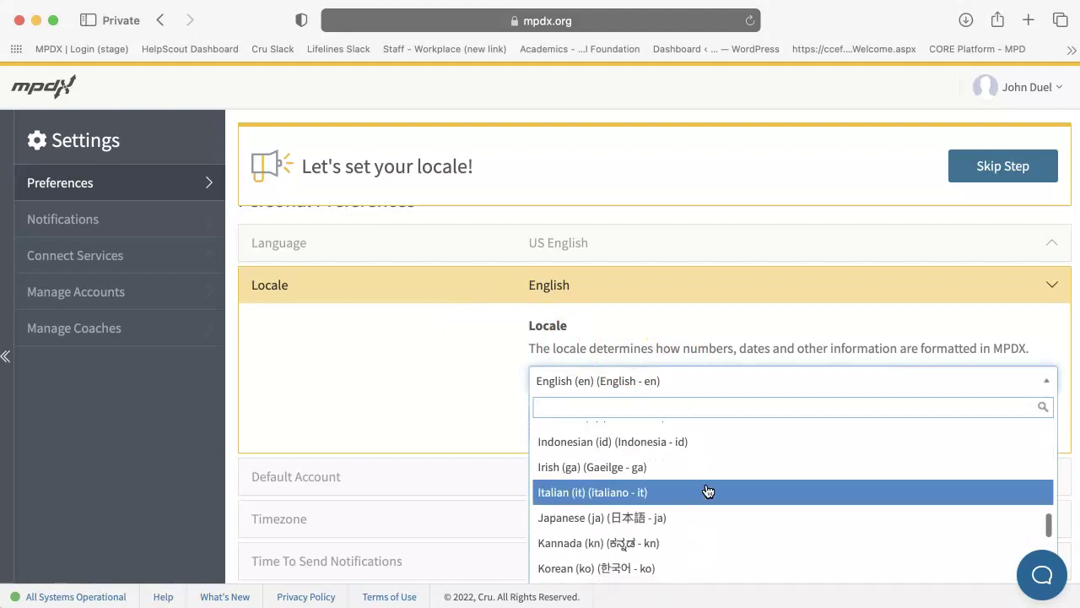
pyautogui.scroll(10, 708, 491)
pyautogui.click(482, 397)
pyautogui.click(580, 423)
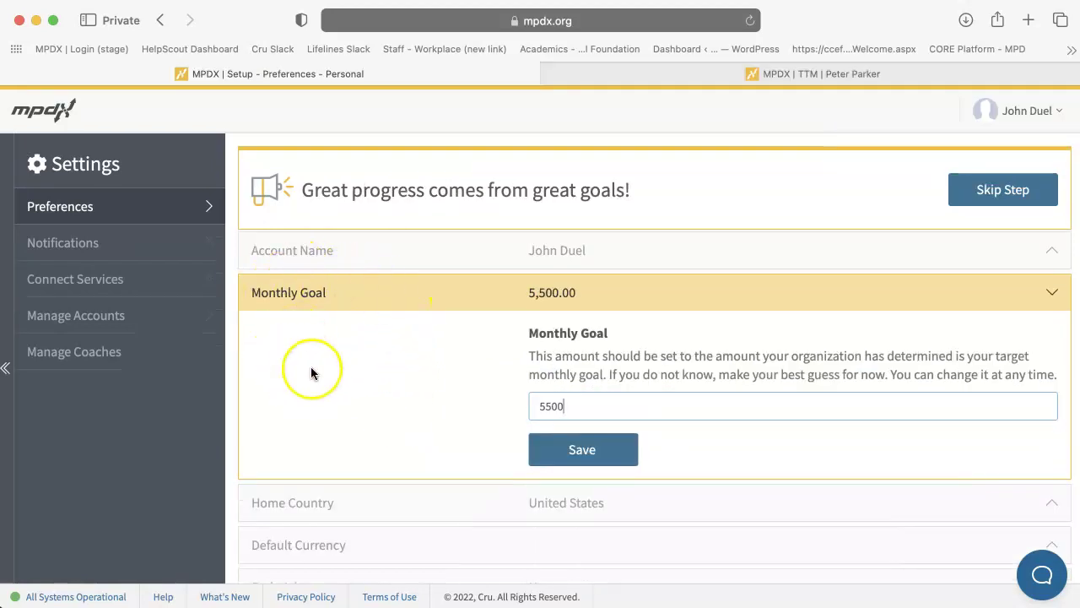
# Change the monthly goal from 5500 to 6,000 and save it
pyautogui.click(353, 380)
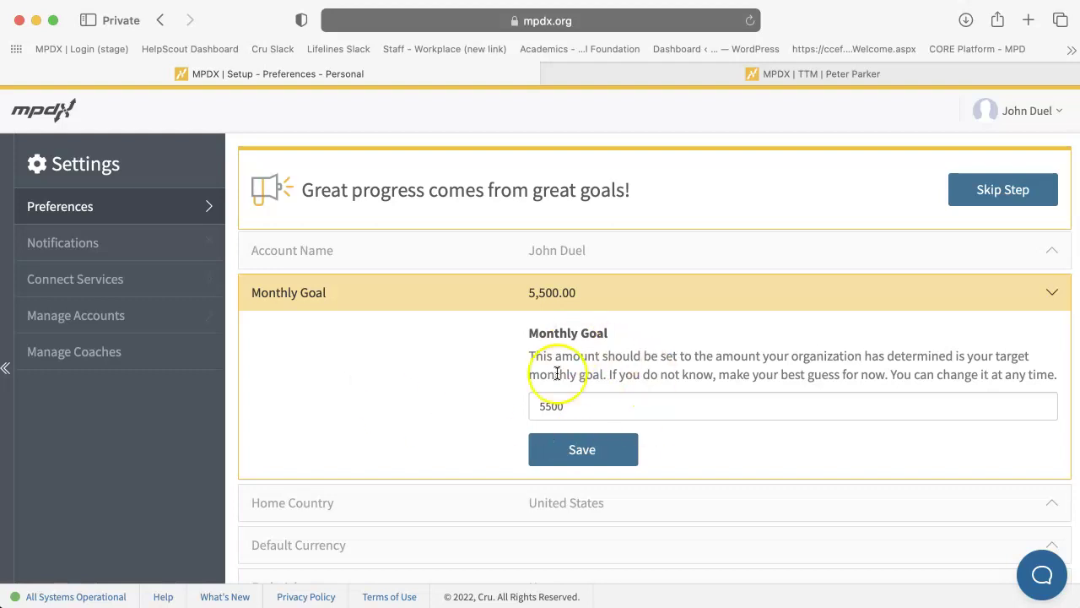
pyautogui.click(598, 413)
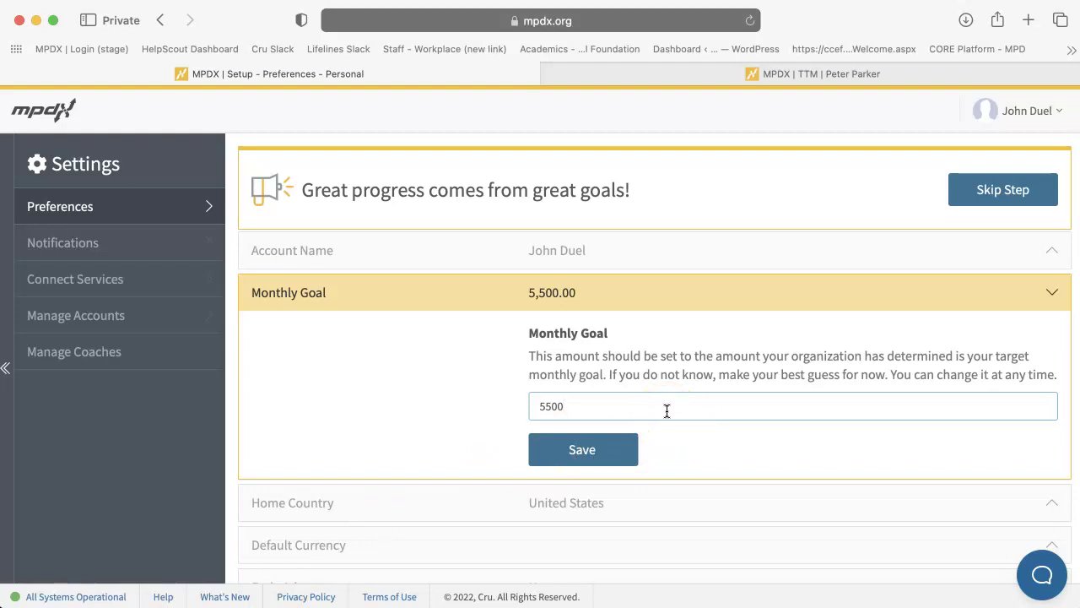
pyautogui.press('BackSpace')
pyautogui.press('BackSpace')
pyautogui.press('BackSpace')
pyautogui.press('BackSpace')
pyautogui.write('6,000')
pyautogui.click(613, 448)
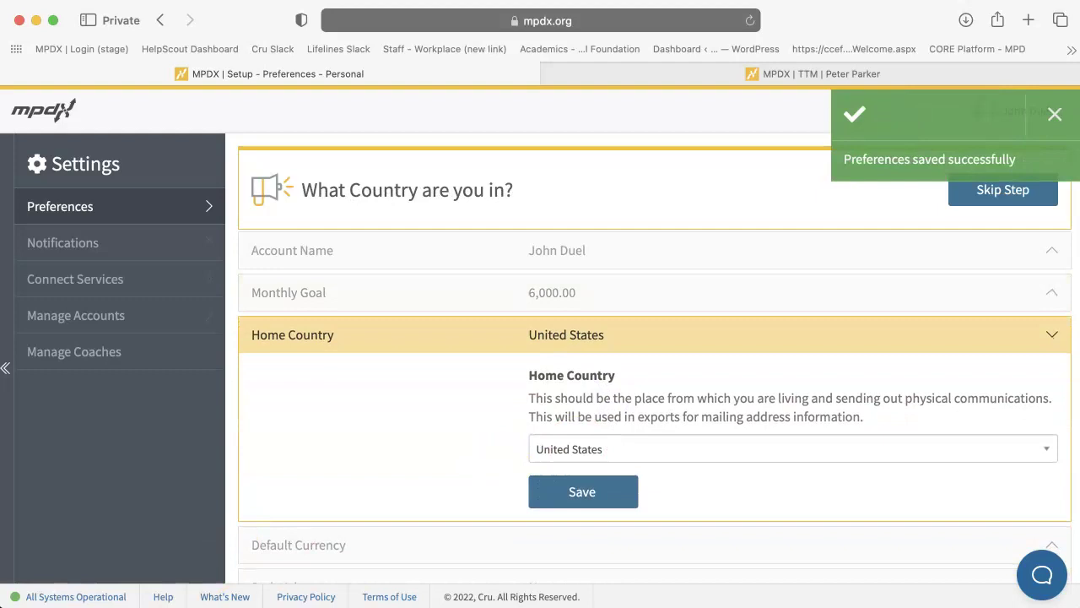
# Keep United States as the home country and save it
pyautogui.click(391, 453)
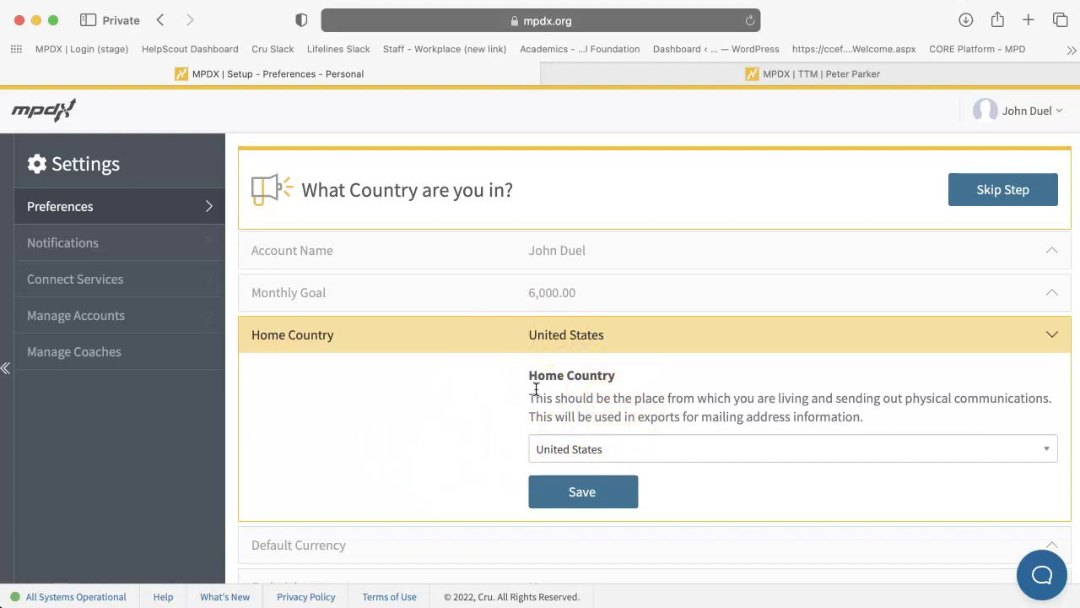
pyautogui.click(688, 456)
pyautogui.scroll(-2, 698, 525)
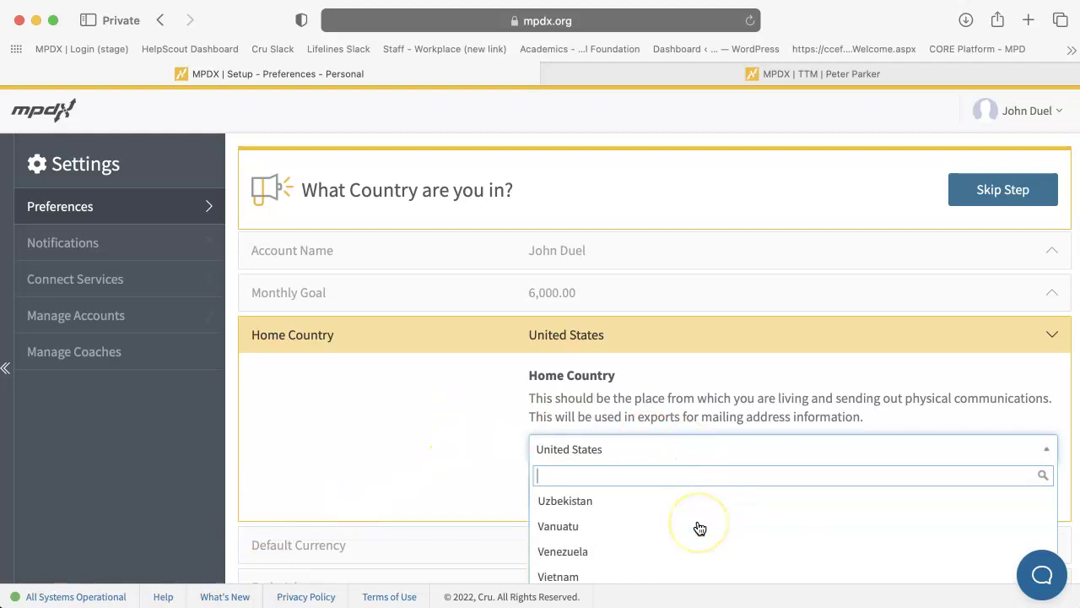
pyautogui.scroll(-2, 699, 527)
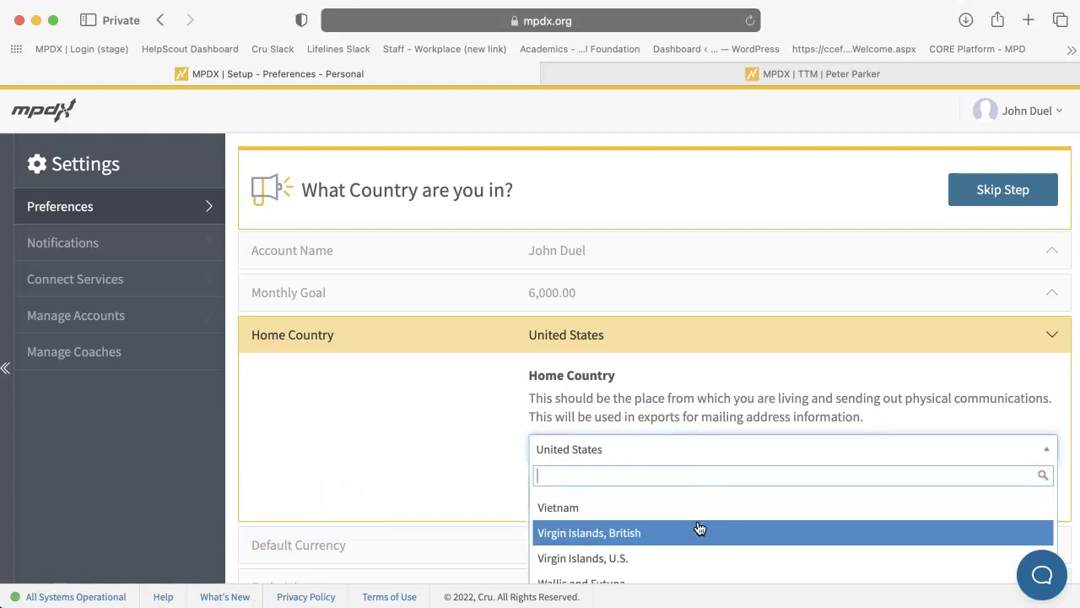
pyautogui.scroll(3, 700, 528)
pyautogui.scroll(5, 697, 526)
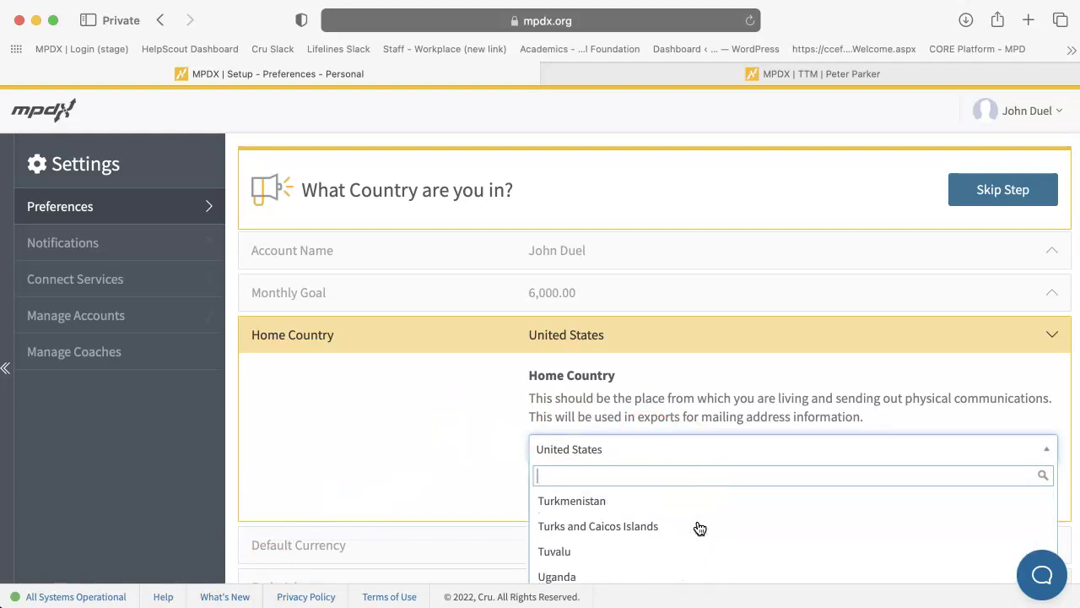
pyautogui.click(462, 473)
pyautogui.click(569, 496)
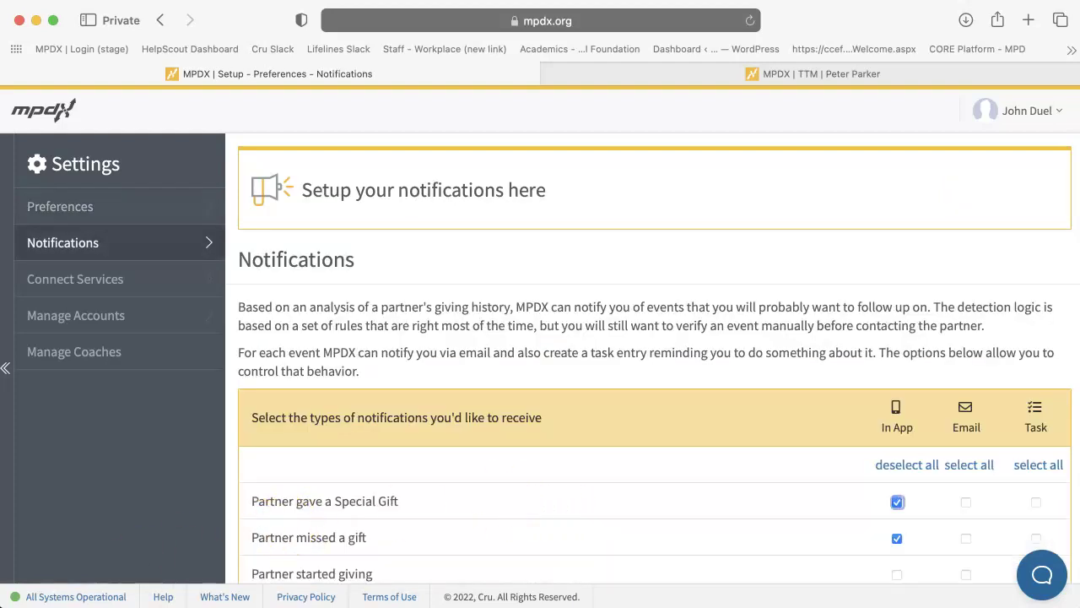
# Turn off all In App, Email and Task notifications
pyautogui.click(382, 263)
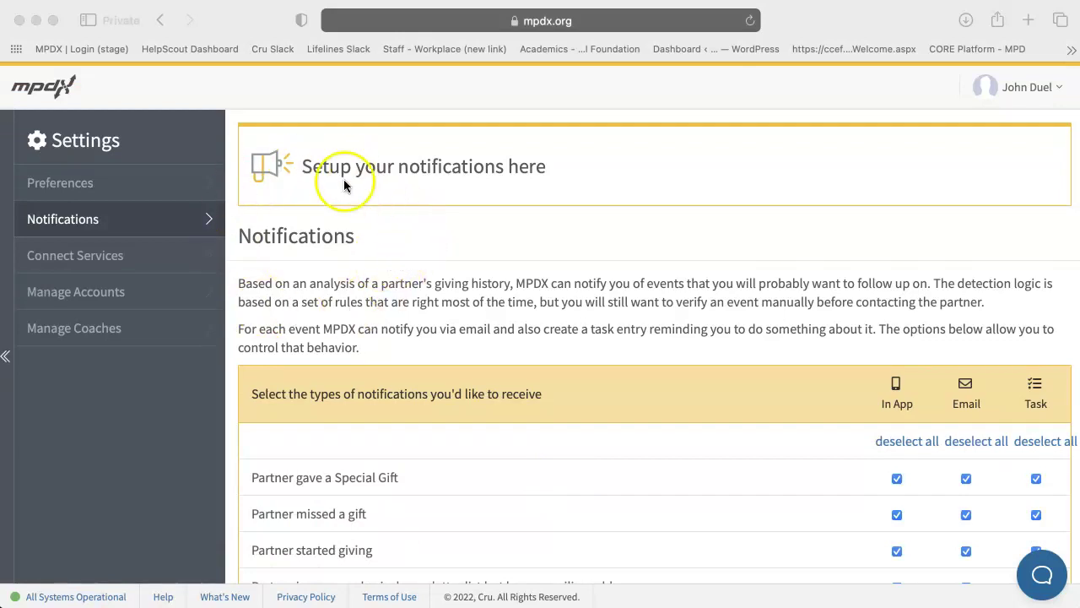
pyautogui.scroll(-3, 446, 321)
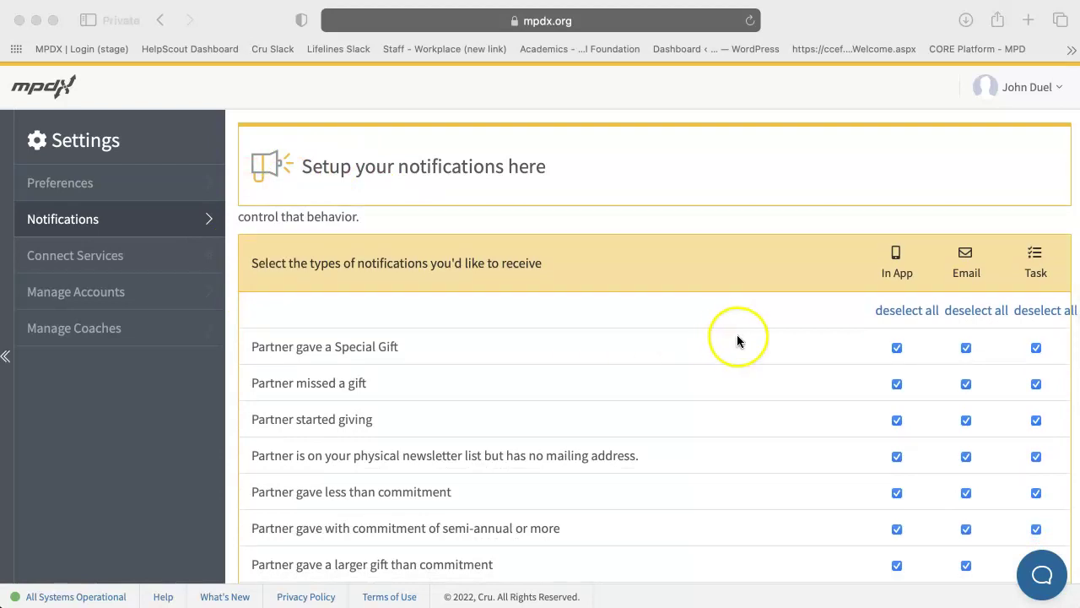
pyautogui.click(882, 309)
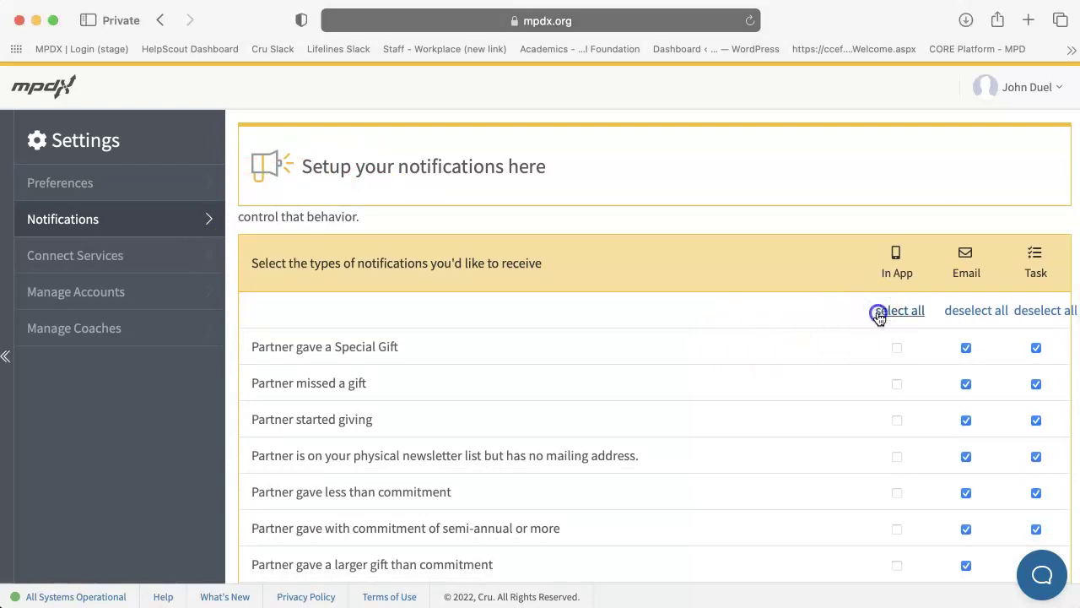
pyautogui.click(978, 311)
pyautogui.click(1038, 312)
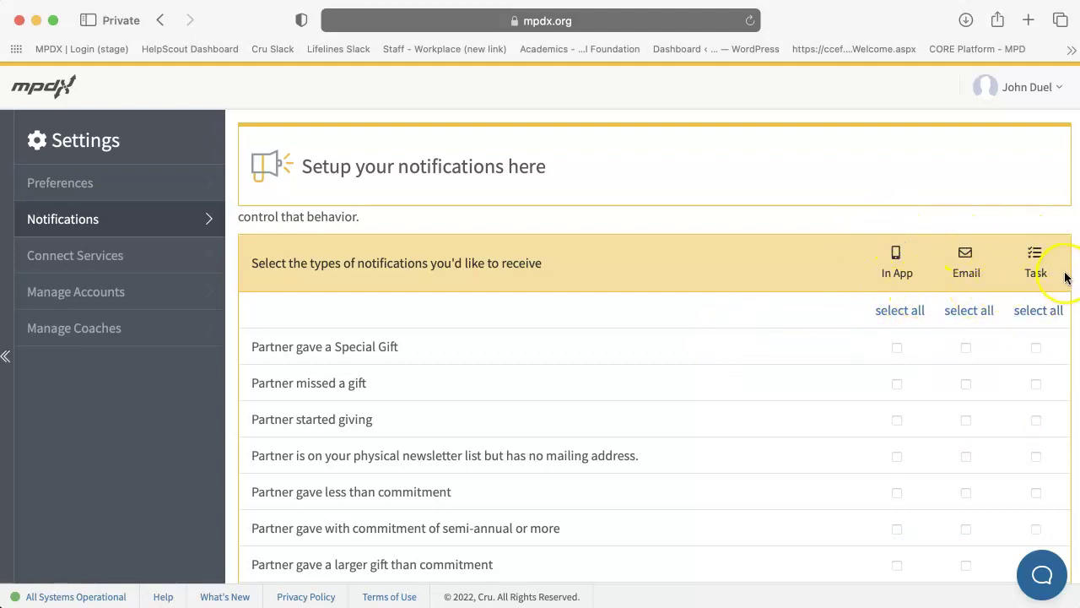
# Enable in-app alerts for Special Gift and Missed a gift, then save
pyautogui.click(896, 349)
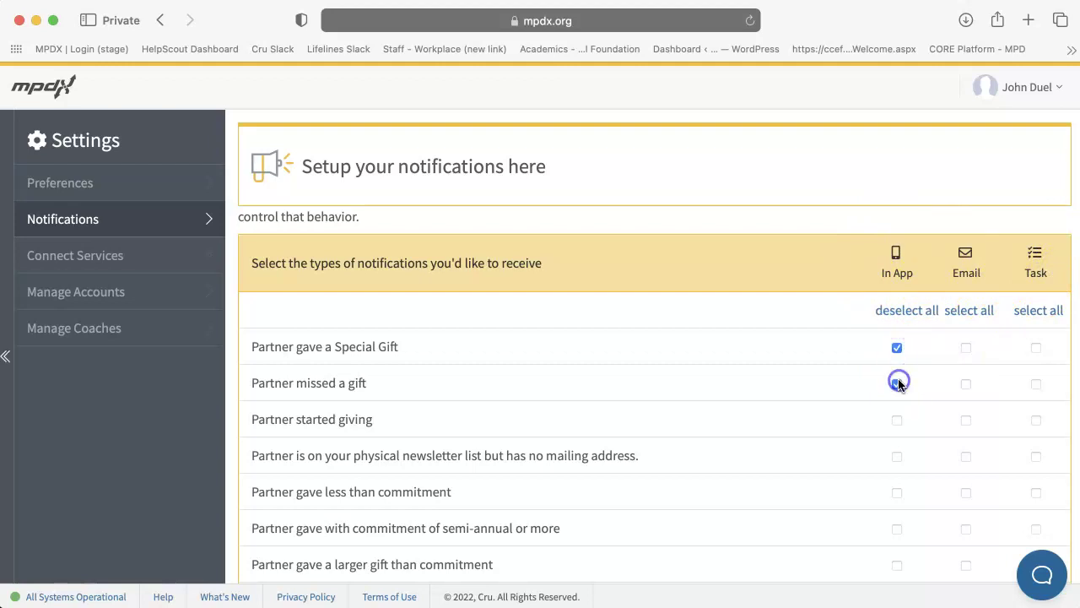
pyautogui.click(897, 383)
pyautogui.scroll(-10, 898, 383)
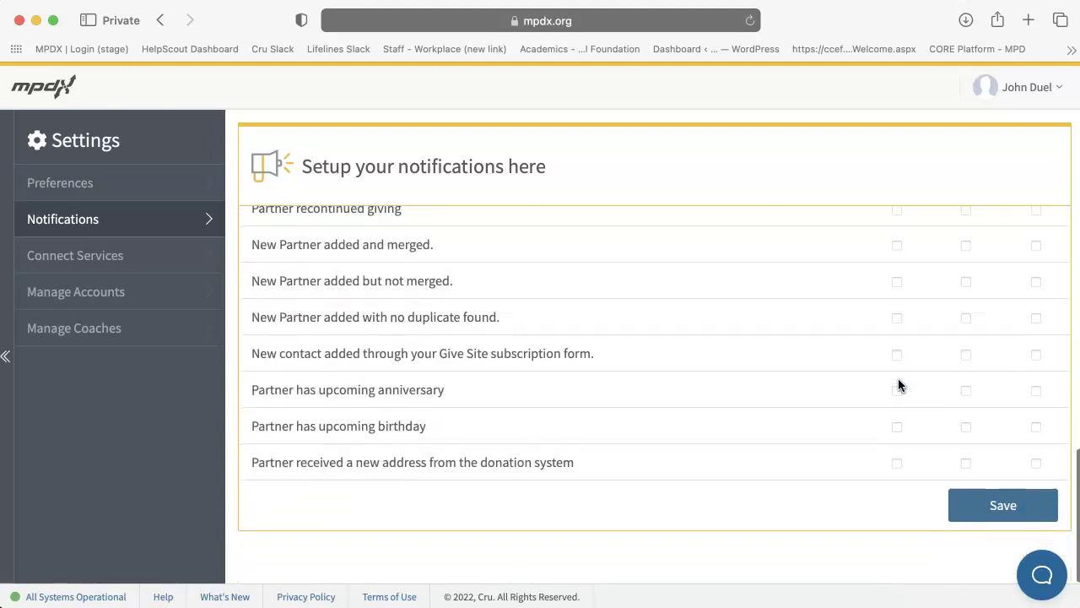
pyautogui.click(972, 511)
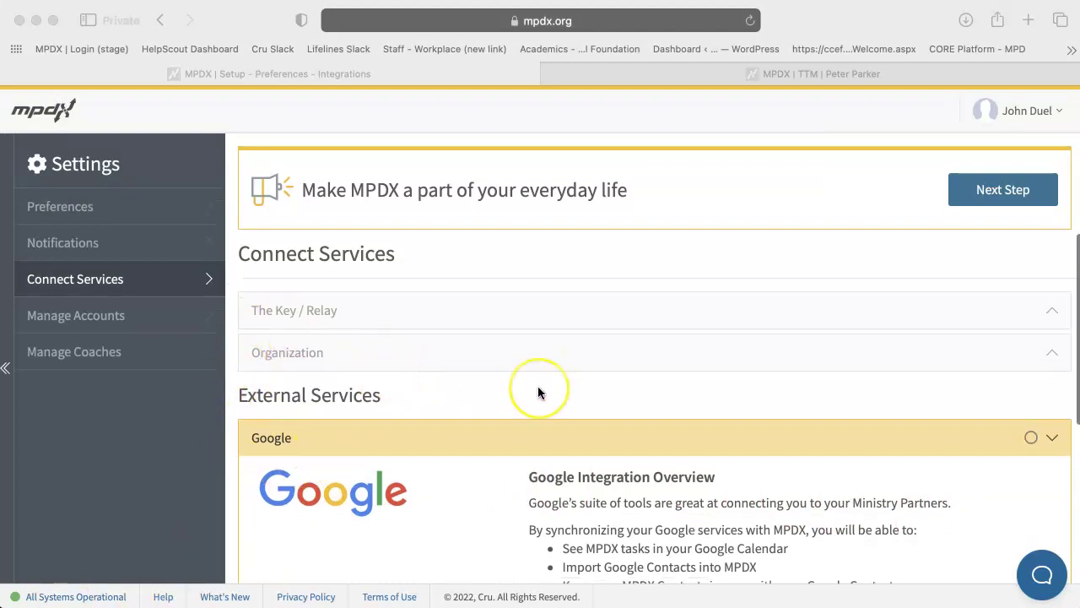
# Skip Google, MailChimp and prayerletters.com with Next Step until Congratulations appears
pyautogui.scroll(-3, 537, 390)
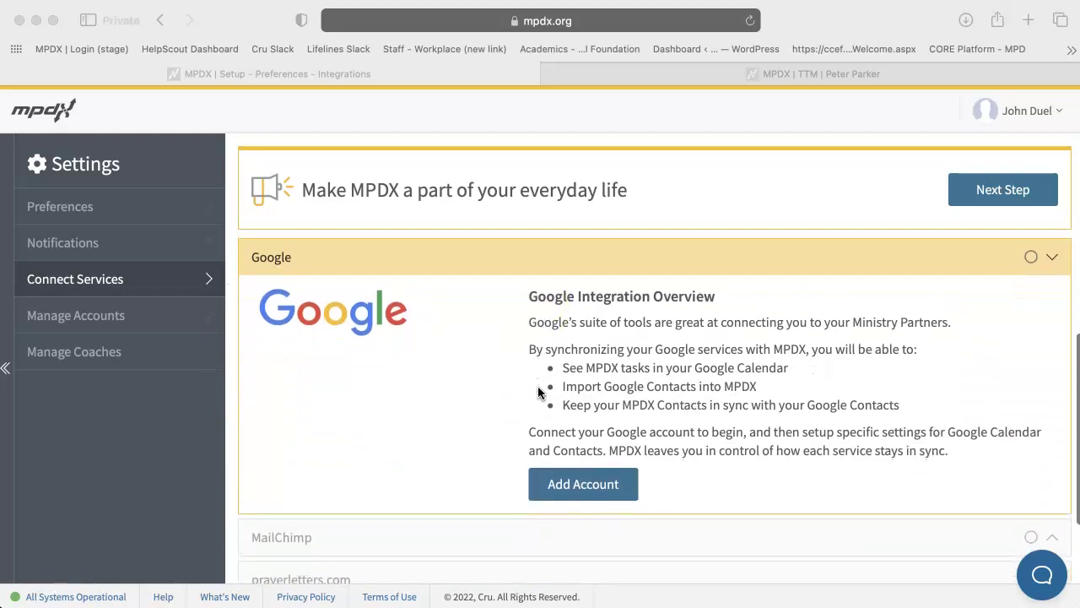
pyautogui.click(609, 489)
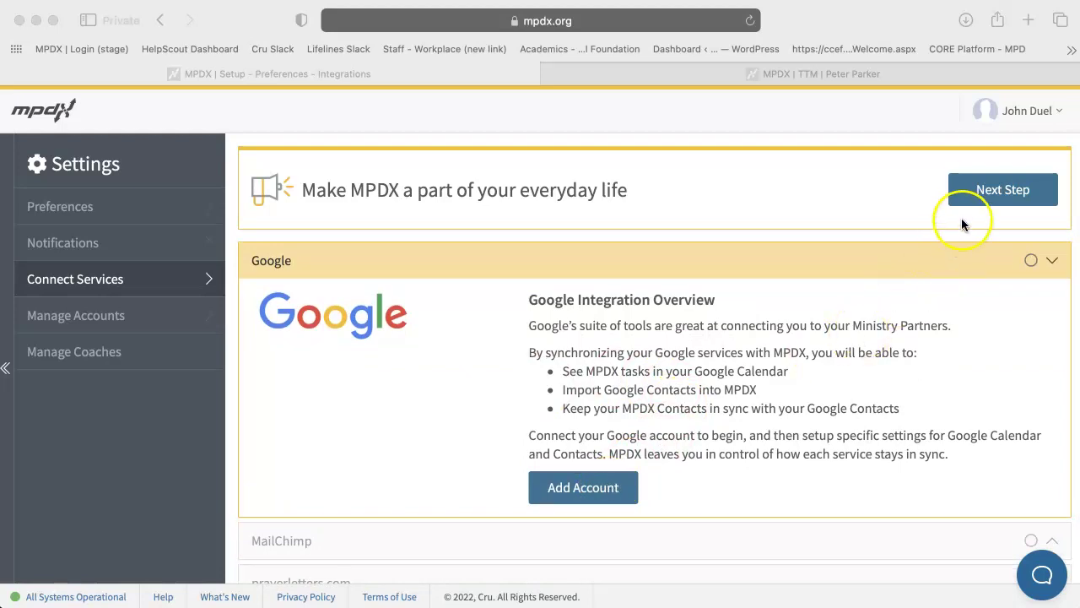
pyautogui.click(994, 190)
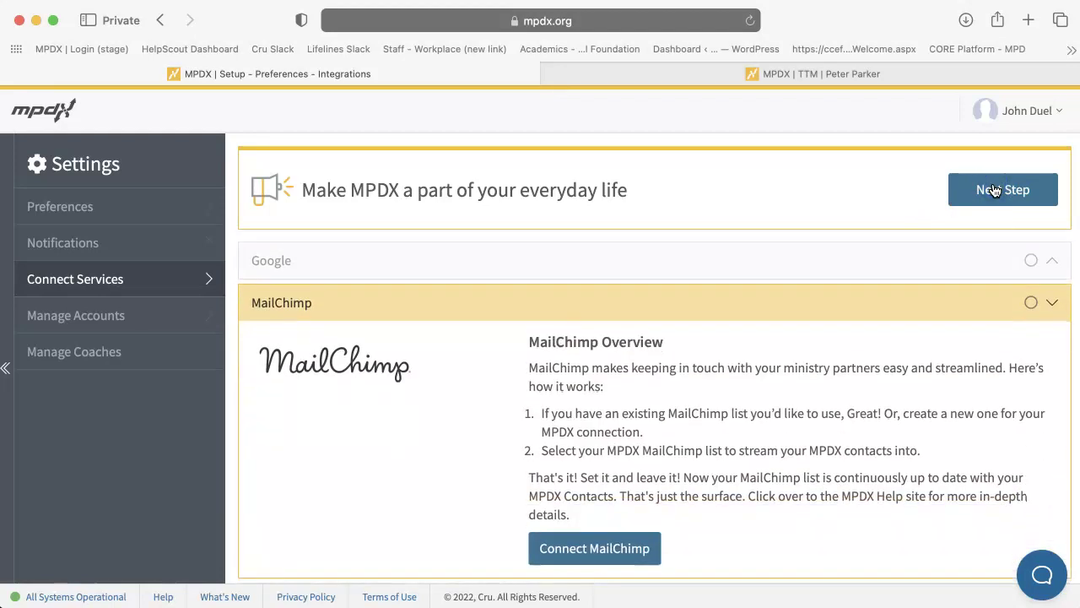
pyautogui.click(994, 190)
pyautogui.click(994, 190)
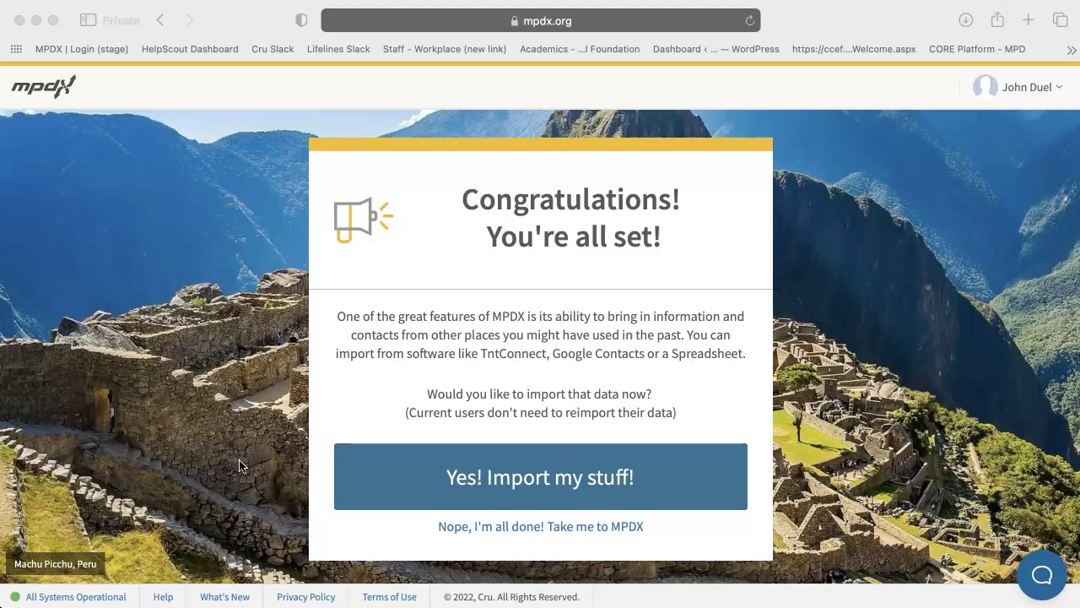
# Skip importing data to reach the dashboard with the $2,000 goal, then check the Tools menu
pyautogui.click(572, 530)
pyautogui.click(582, 530)
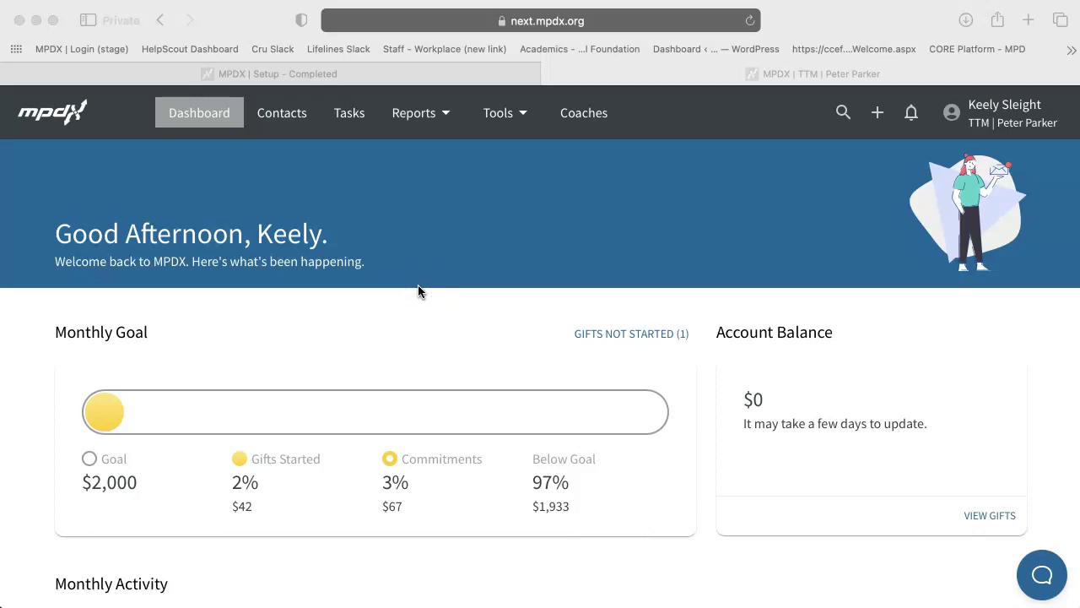
pyautogui.click(505, 120)
pyautogui.click(505, 121)
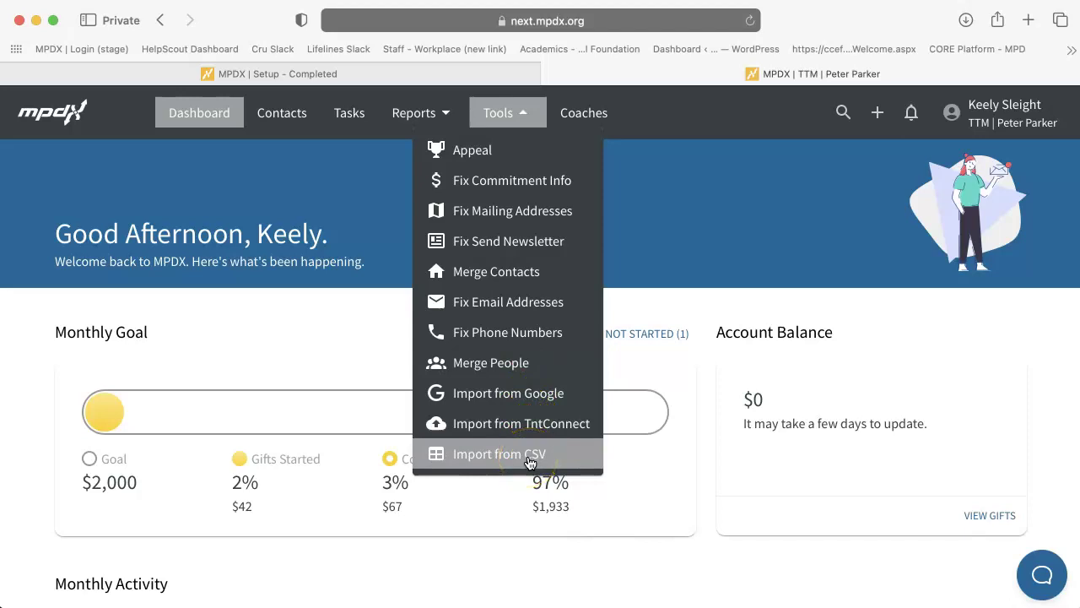
pyautogui.click(307, 388)
pyautogui.click(59, 599)
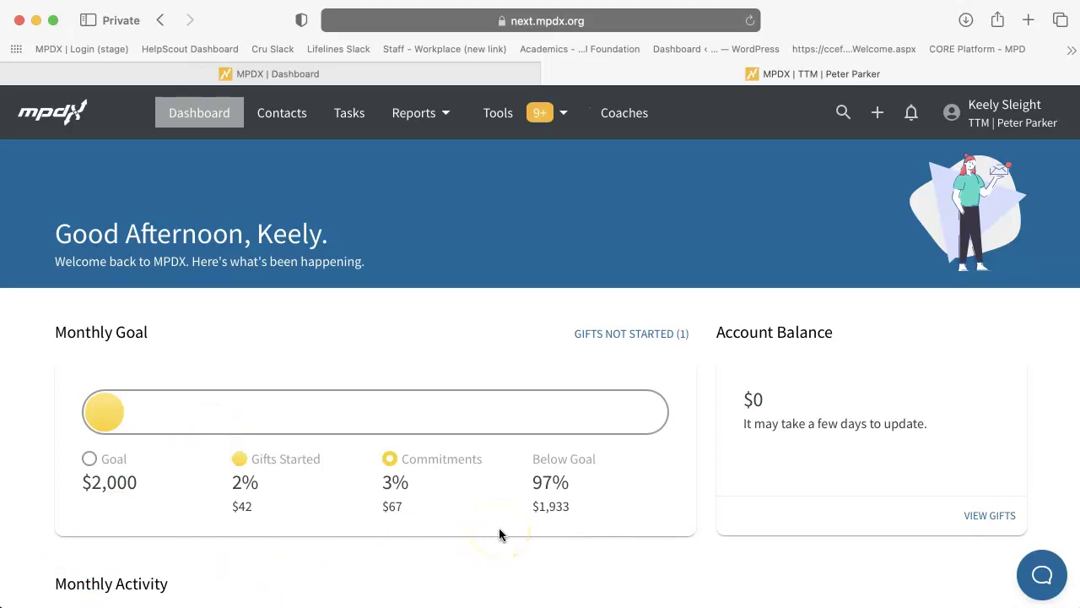
pyautogui.click(1043, 573)
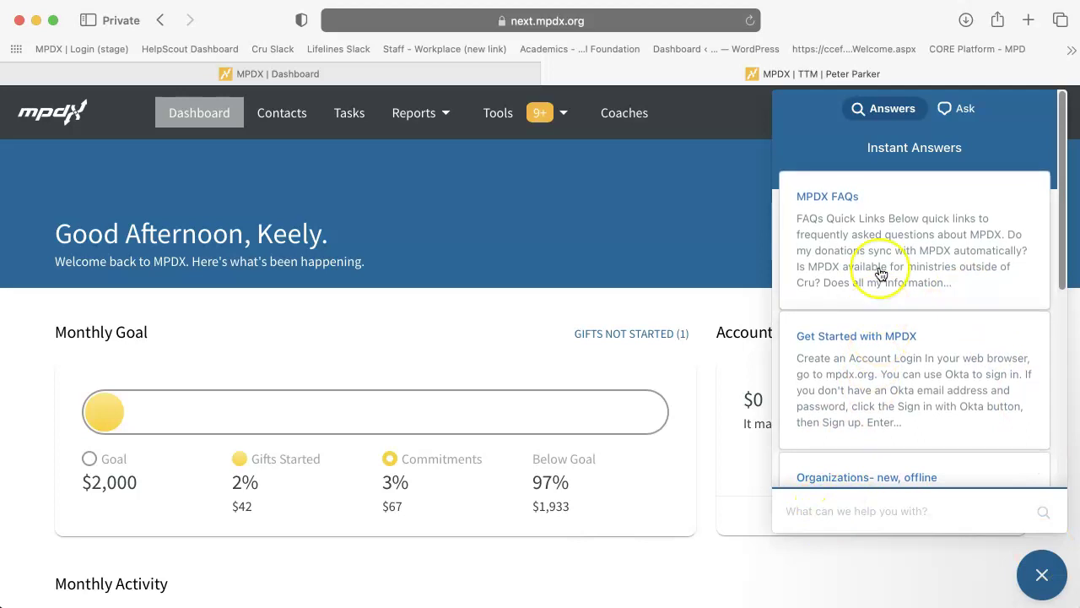
pyautogui.click(945, 112)
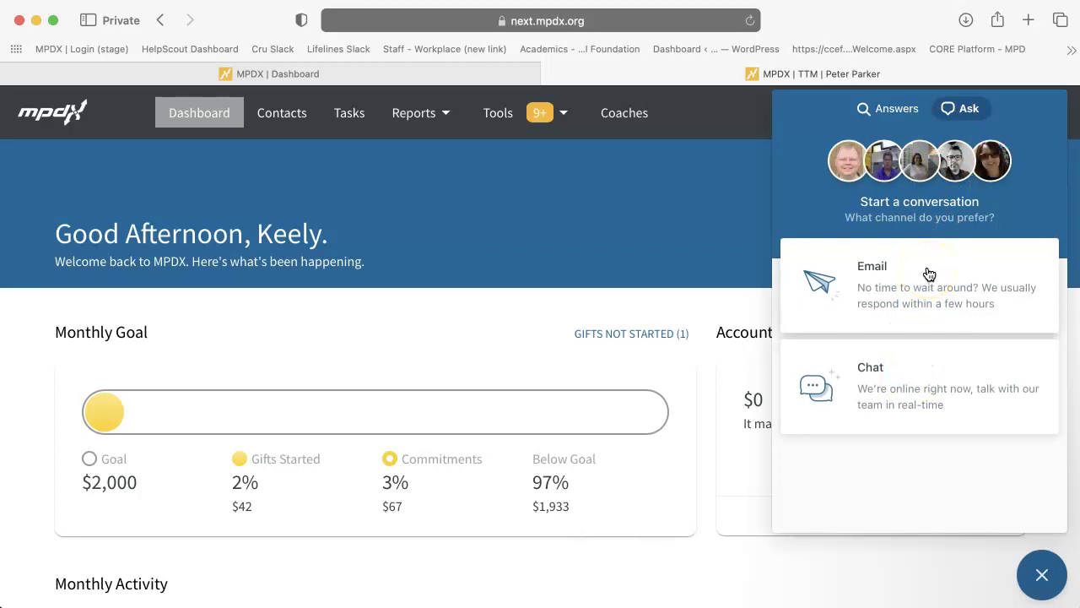
pyautogui.click(1040, 575)
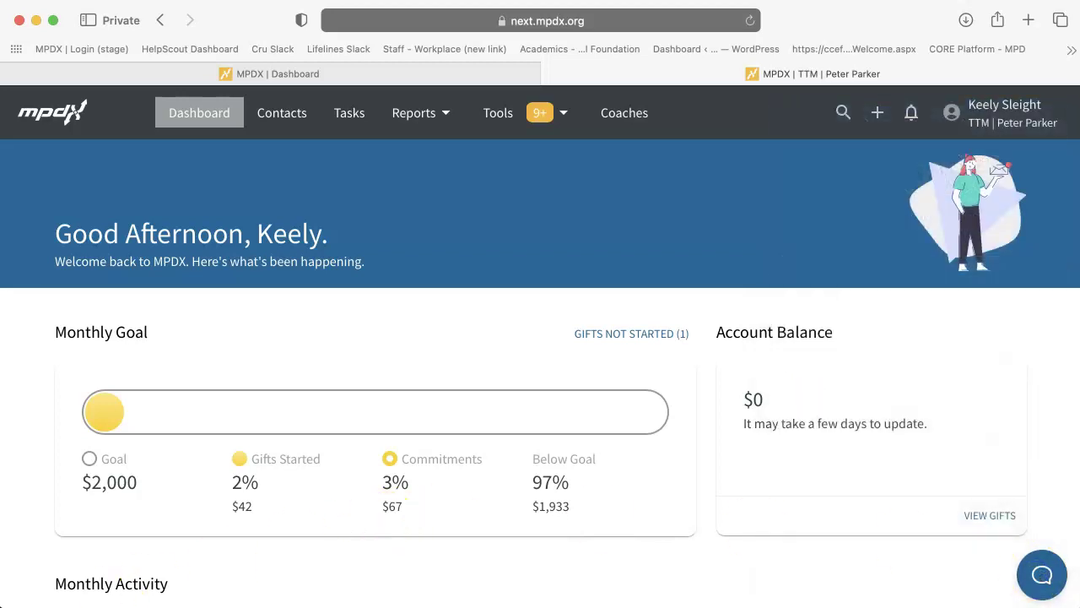
pyautogui.click(237, 566)
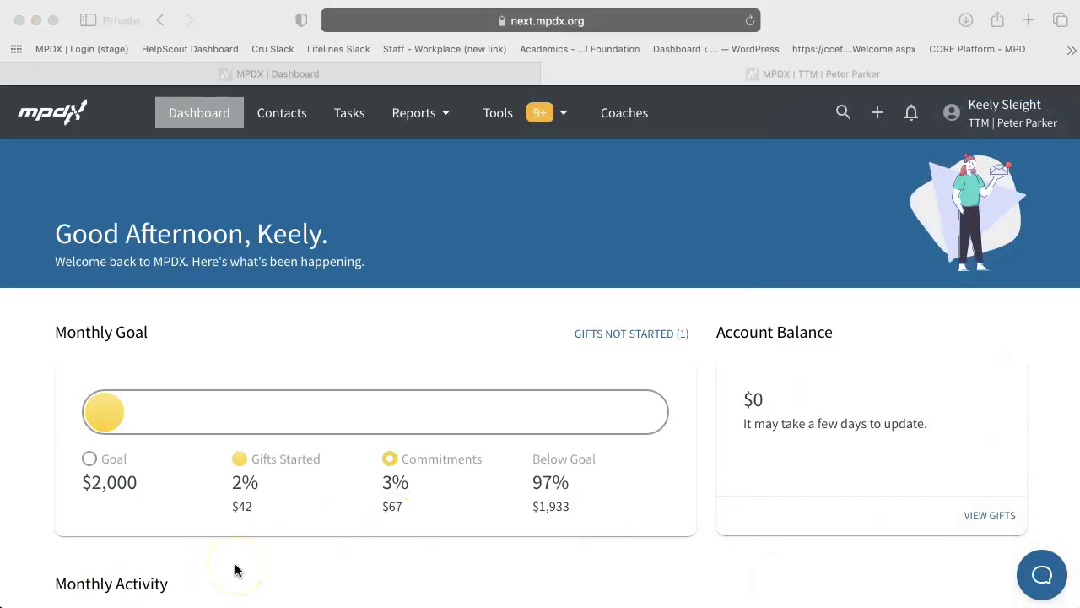